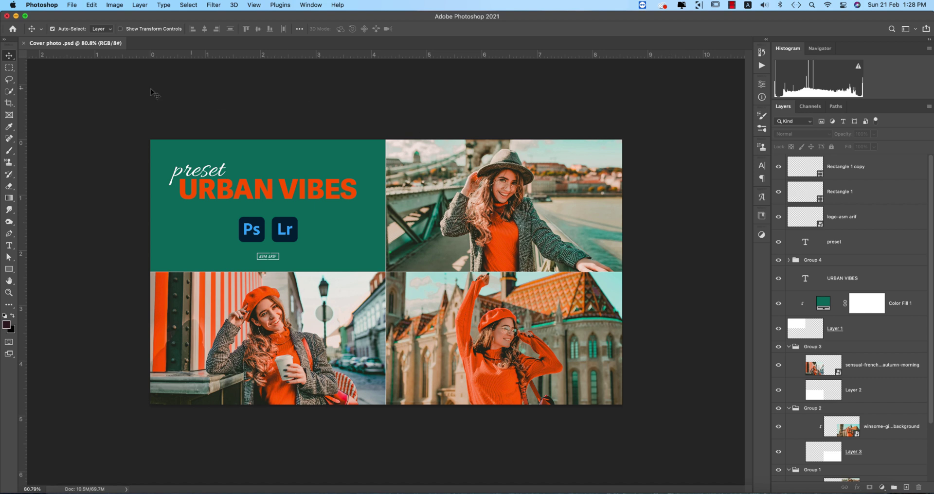
- Close the Urban Vibes cover design and go to the Home screen's recent files
click(12, 29)
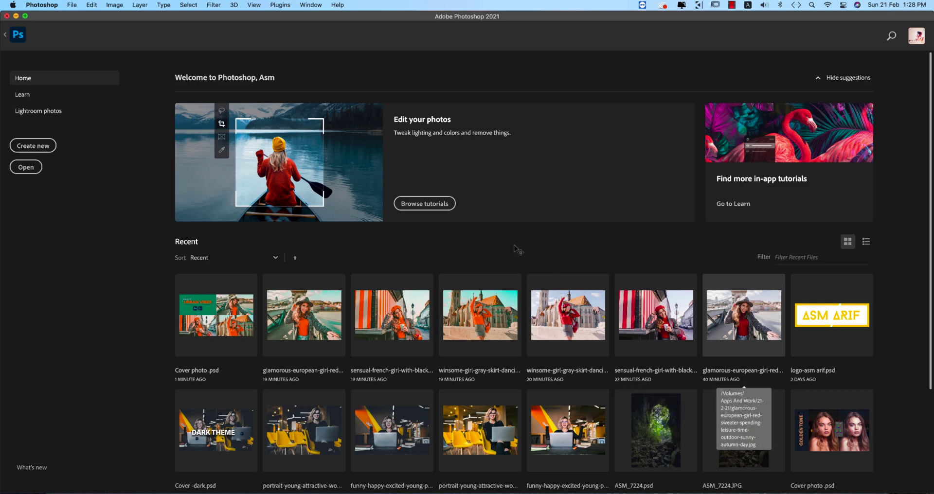
- Open the glamorous-european-girl-red-sweater bridge photo and duplicate its Background as Layer 1
click(721, 328)
key(super+j)
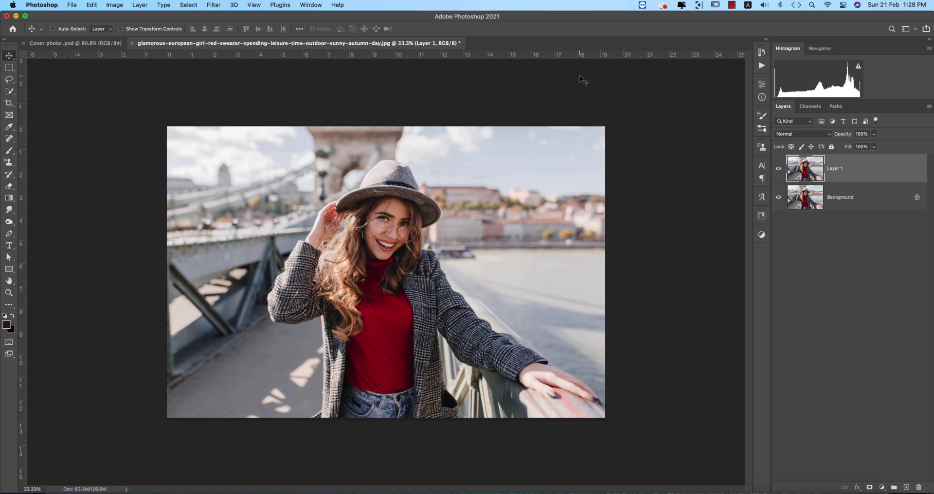
- Launch the Camera Raw 13.0.2 filter on the bridge photo with Shift+Cmd+A
key(shift+super+a)
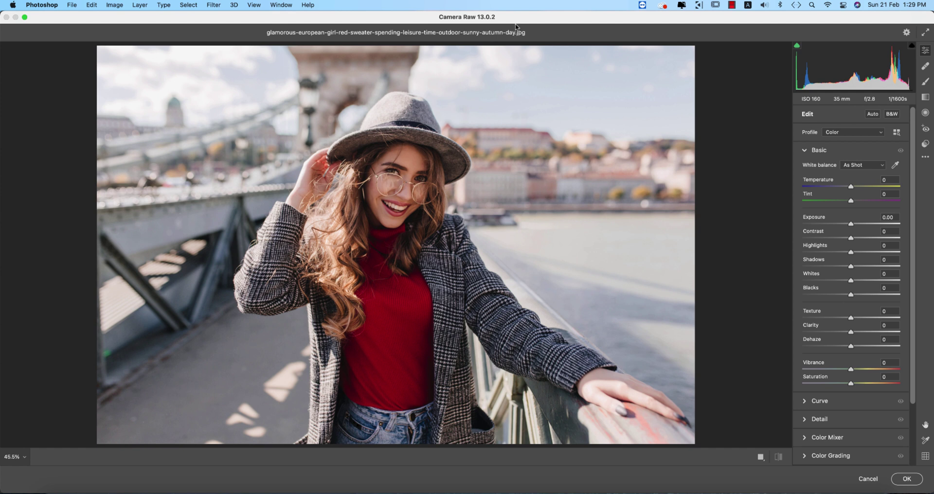
key(shift+super+a)
- Apply the asm 19 user preset for an orange-and-teal grade, then go back to the edit sliders
click(926, 144)
scroll(852, 292, down, 5)
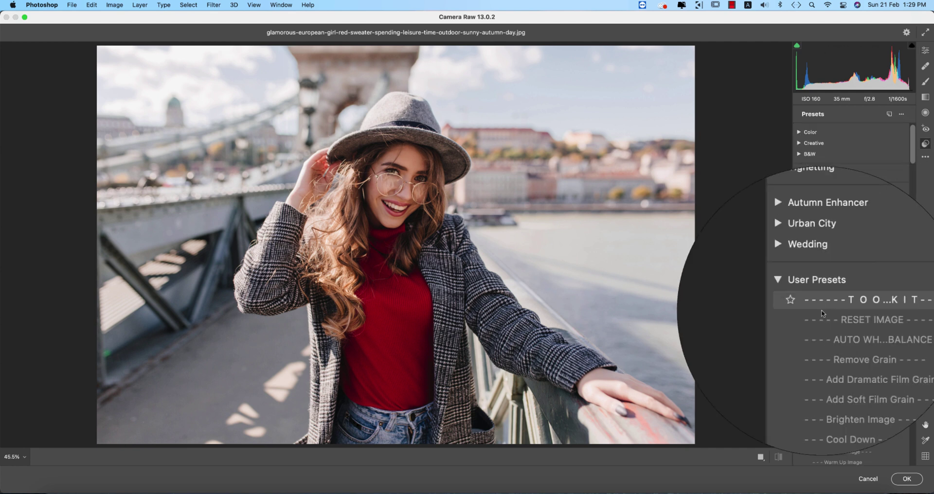
scroll(831, 327, down, 10)
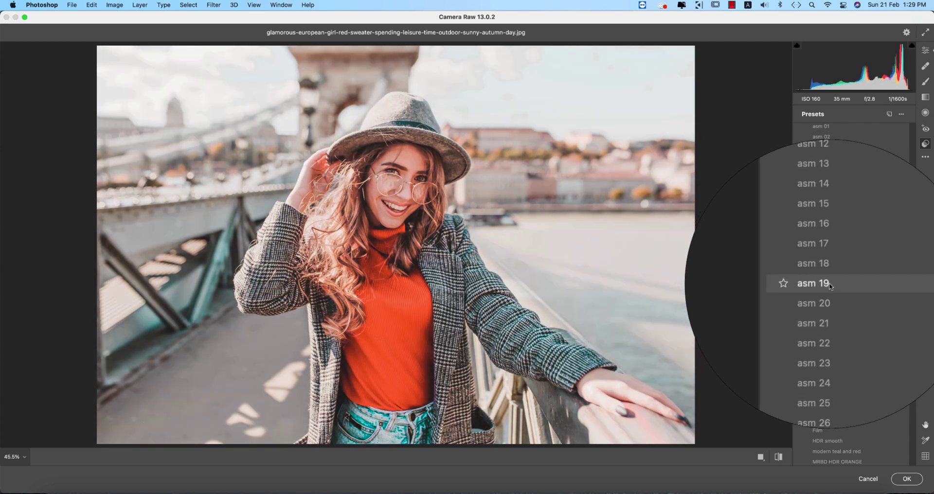
click(828, 283)
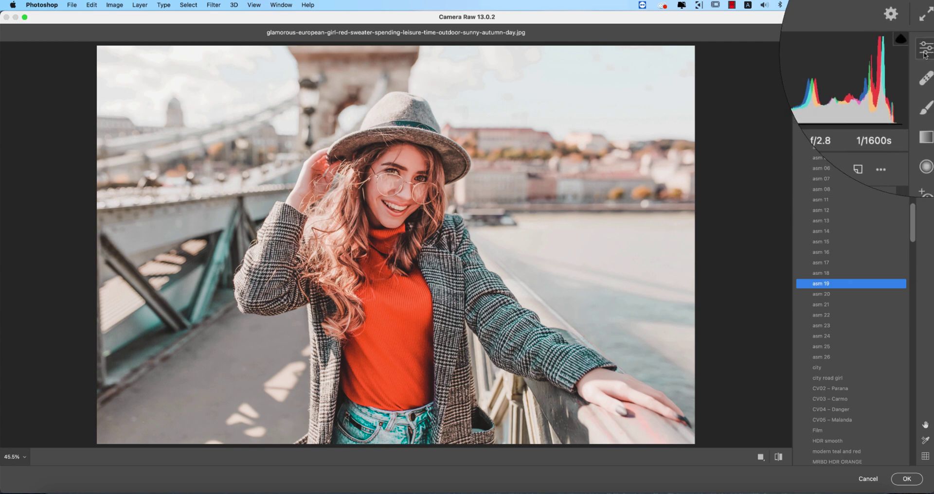
click(926, 50)
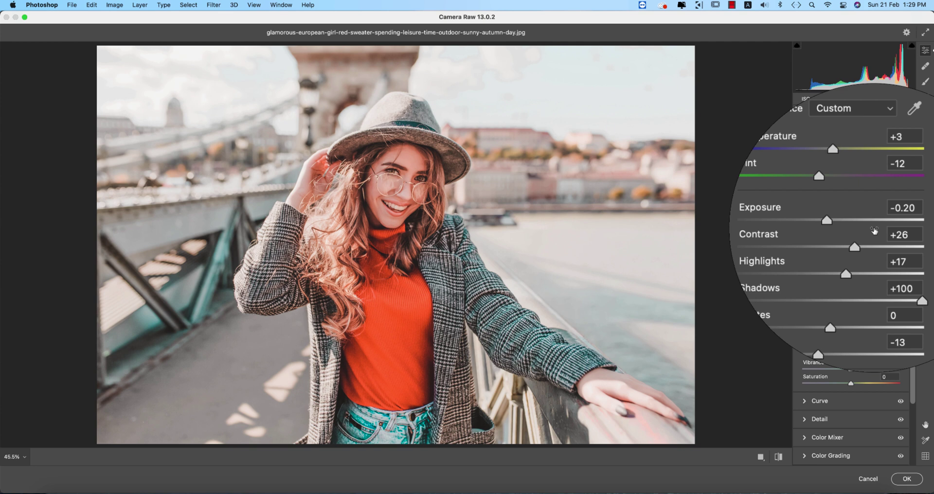
- Lower exposure slightly, raise Dehaze to +50, and set Sharpening 30 with Noise Reduction 27
drag(849, 224, 874, 241)
drag(851, 346, 877, 349)
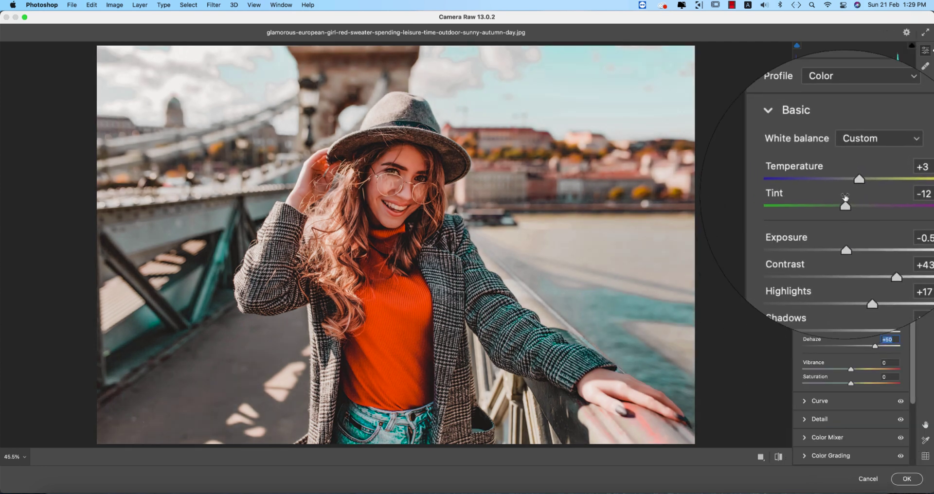
scroll(822, 301, down, 5)
click(805, 385)
scroll(837, 293, up, 4)
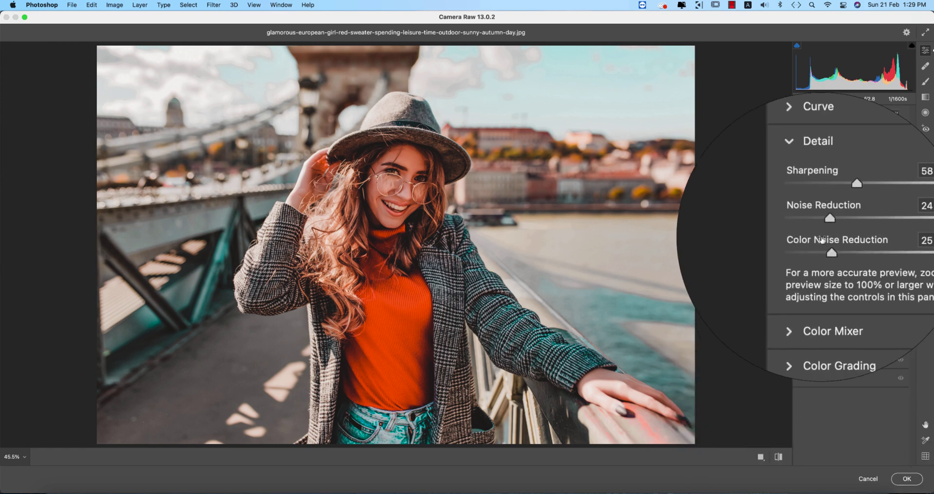
drag(825, 235, 822, 211)
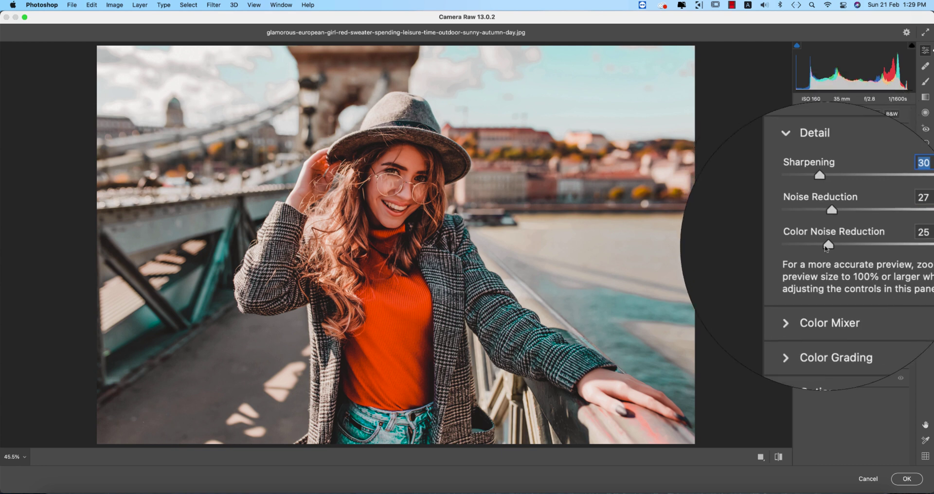
- Raise the Color Mixer Aquas saturation from -100 to about -60
click(827, 288)
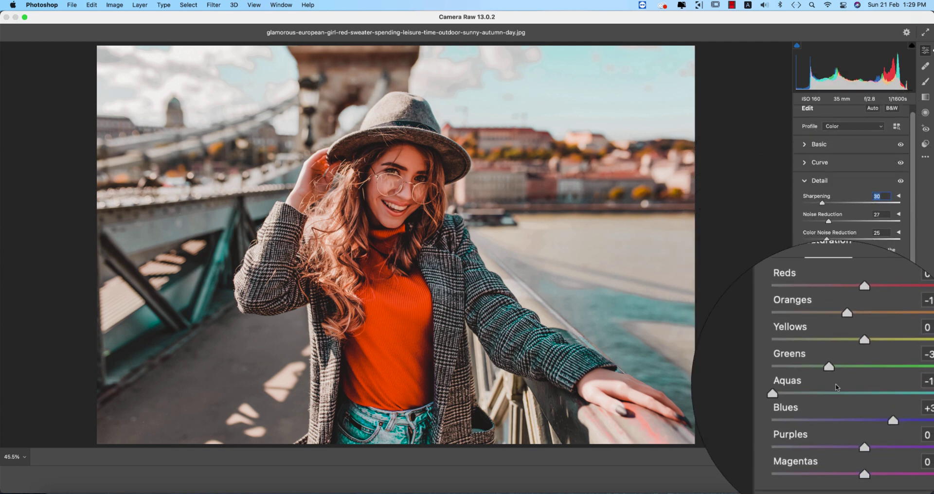
scroll(837, 341, down, 2)
drag(786, 378, 839, 379)
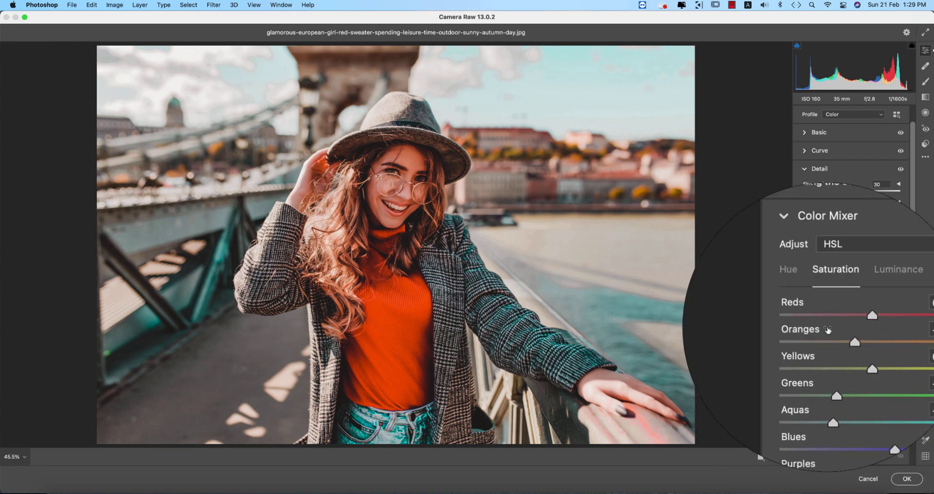
scroll(837, 302, up, 2)
click(825, 290)
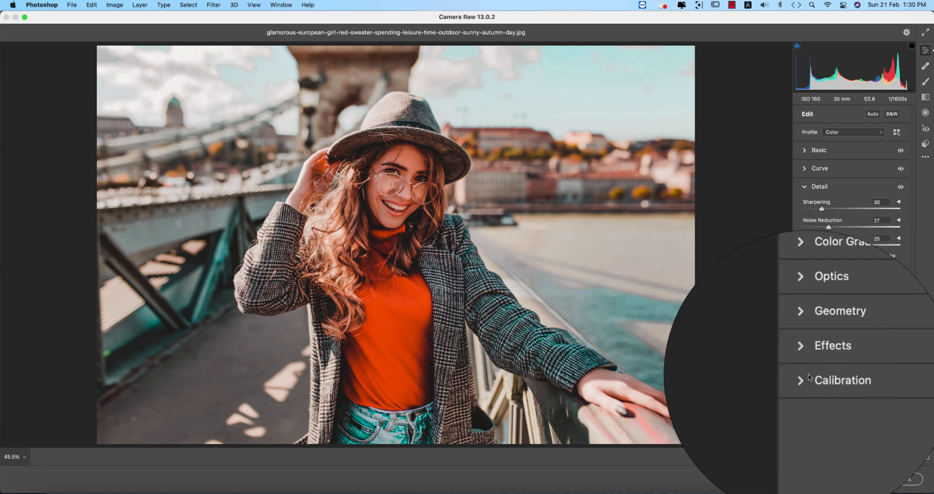
- Set the Calibration hues: Blue Primary -17, Green Primary +7, Red Primary +1
click(809, 378)
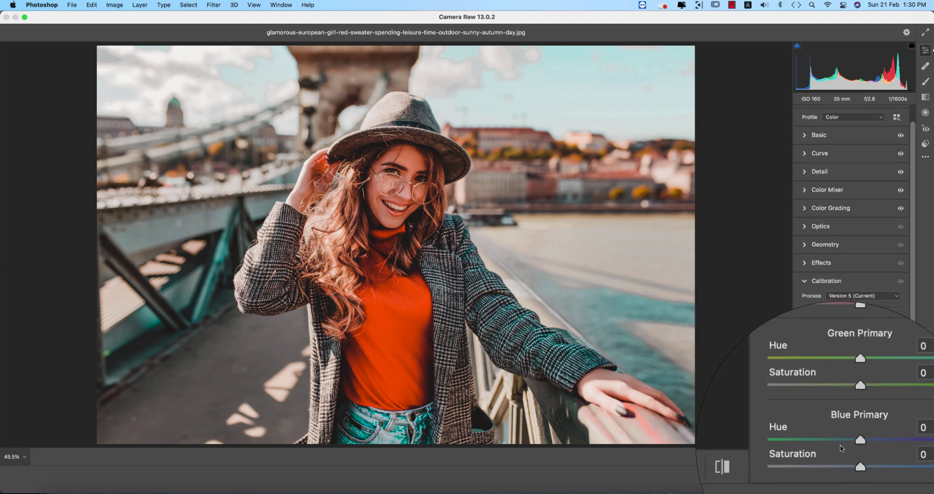
drag(842, 448, 843, 443)
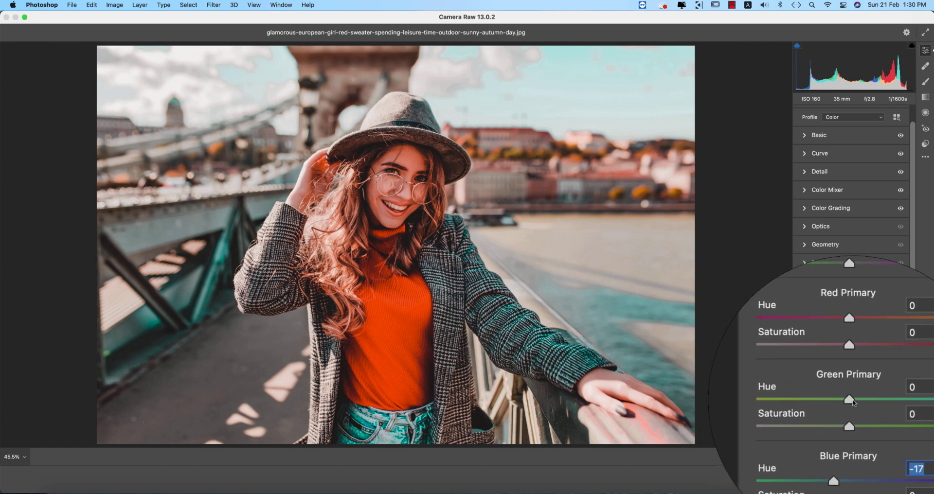
drag(847, 400, 854, 402)
drag(853, 359, 854, 360)
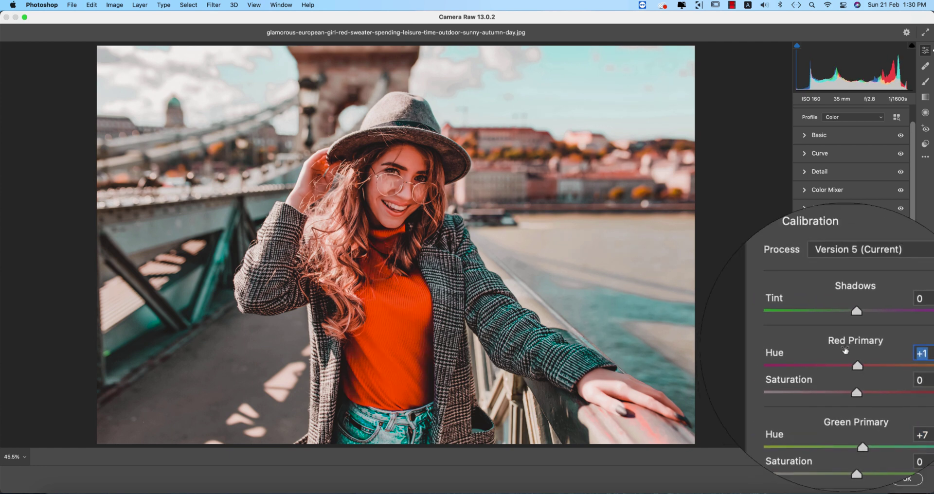
click(828, 280)
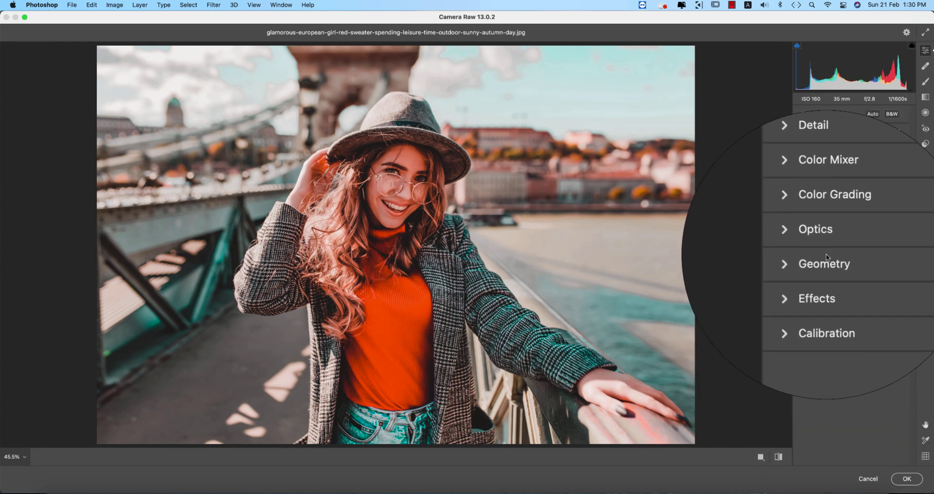
- Review the Basic values from Temperature through Blacks, and lift Blacks slightly from -13
scroll(840, 243, up, 10)
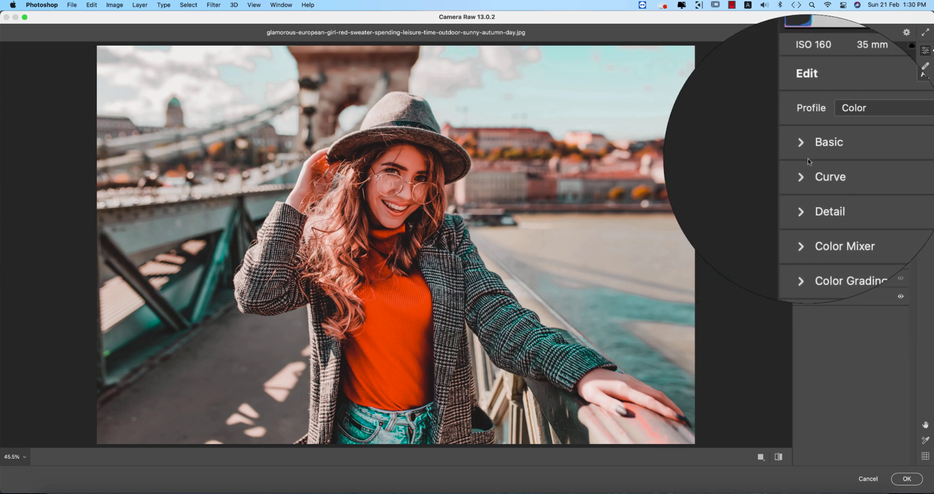
click(827, 142)
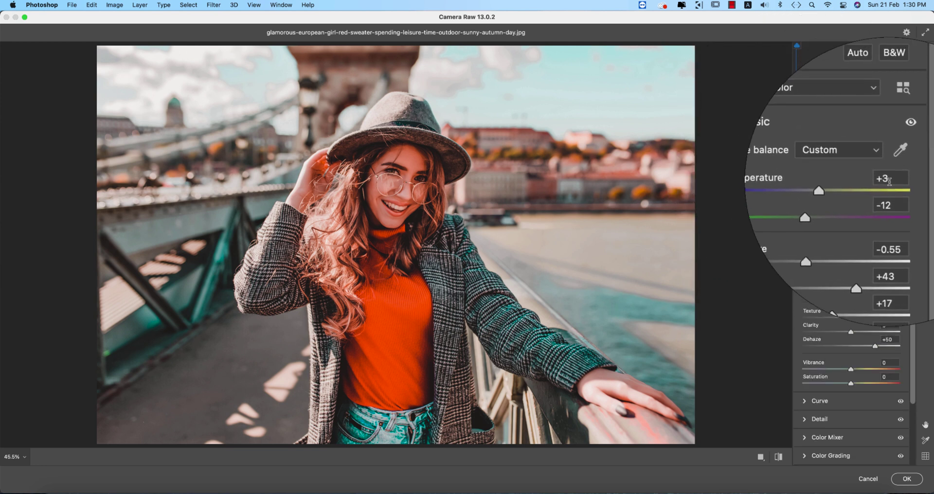
click(886, 180)
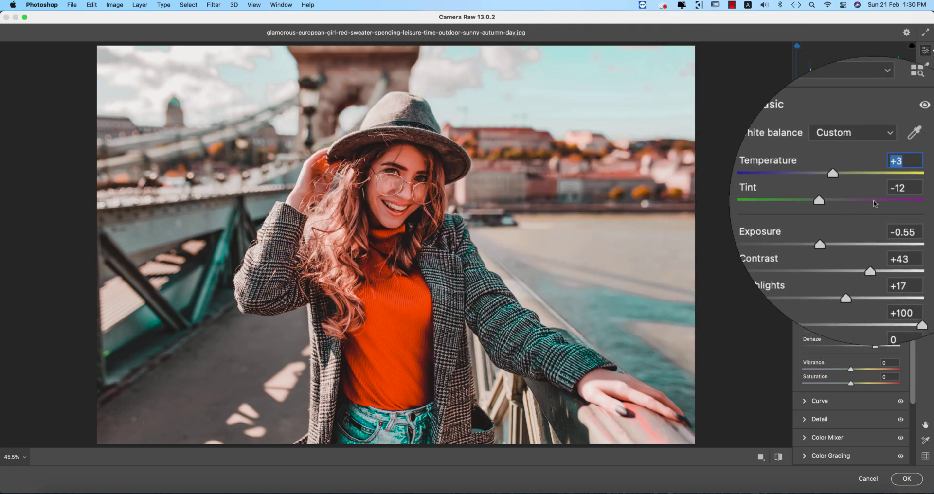
key(Tab)
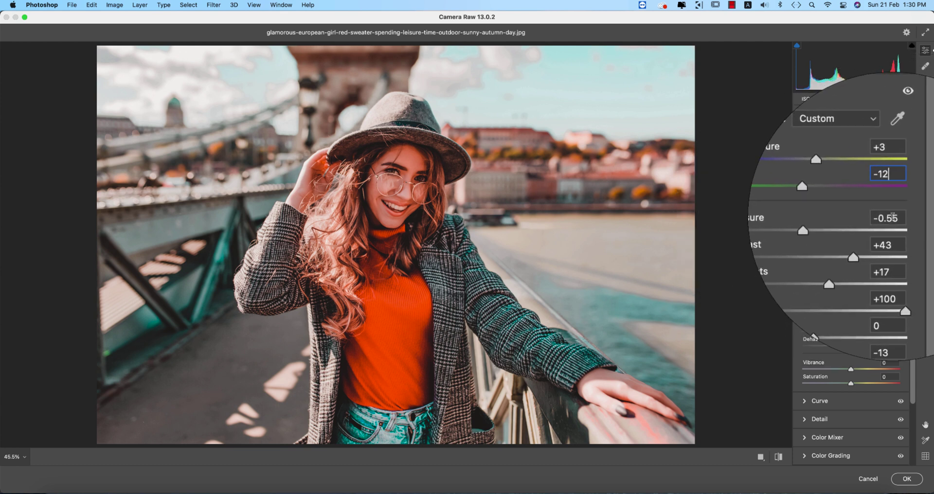
click(889, 218)
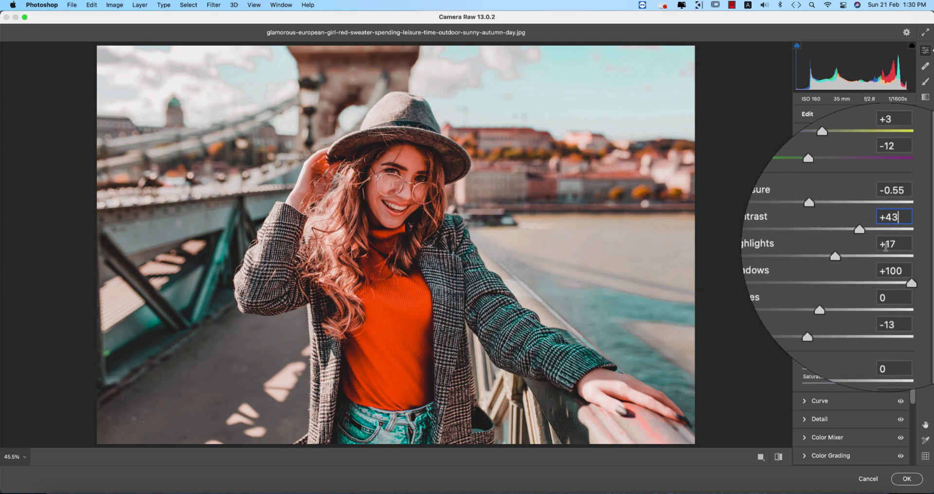
click(886, 246)
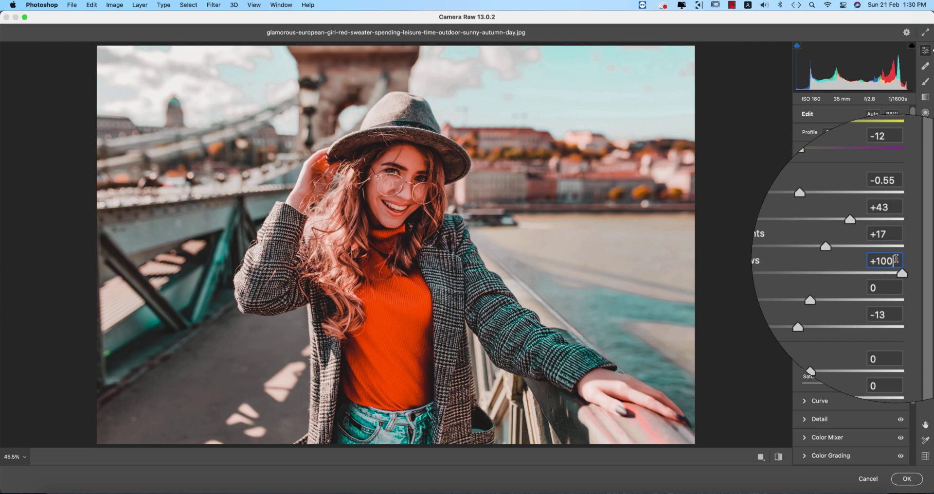
click(894, 288)
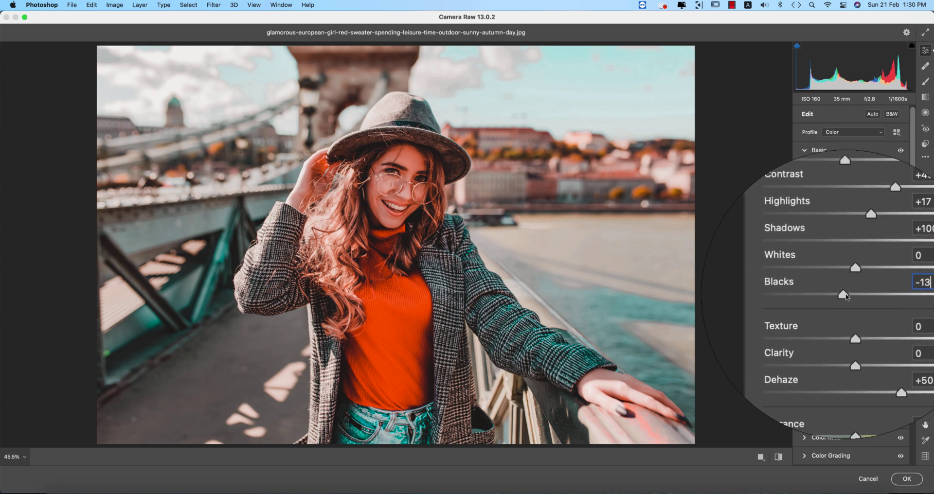
drag(845, 295, 846, 297)
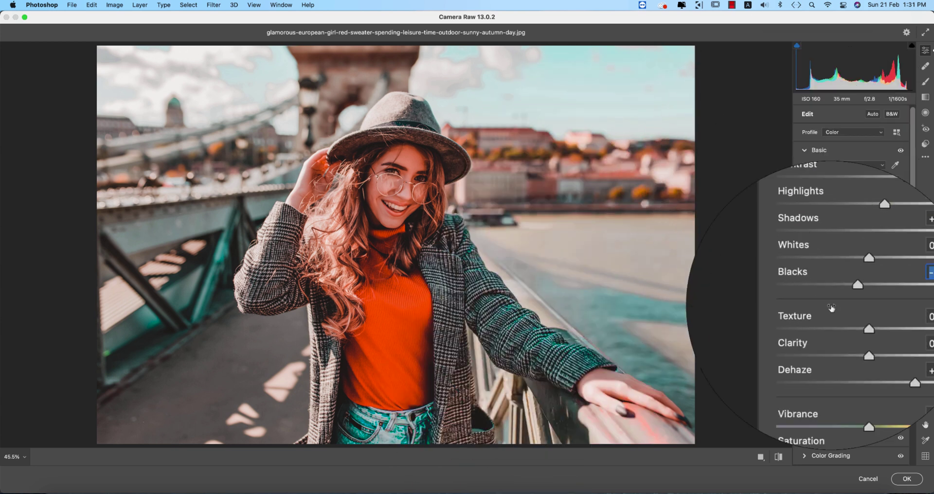
- Set Vibrance and Saturation both to +5
click(896, 362)
text(5)
click(891, 375)
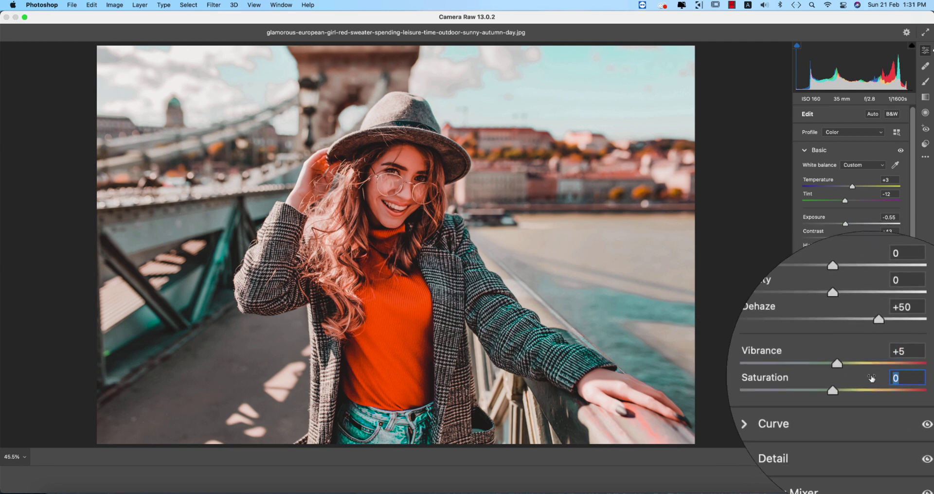
text(5)
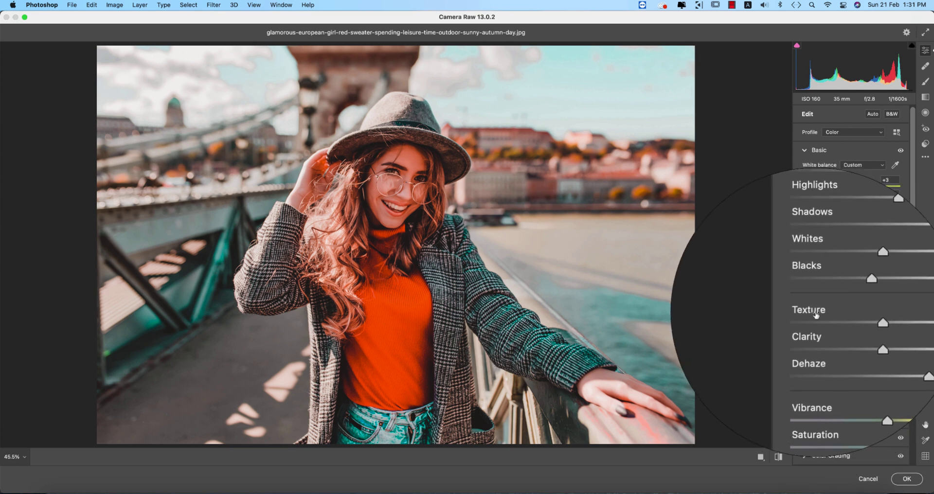
click(900, 312)
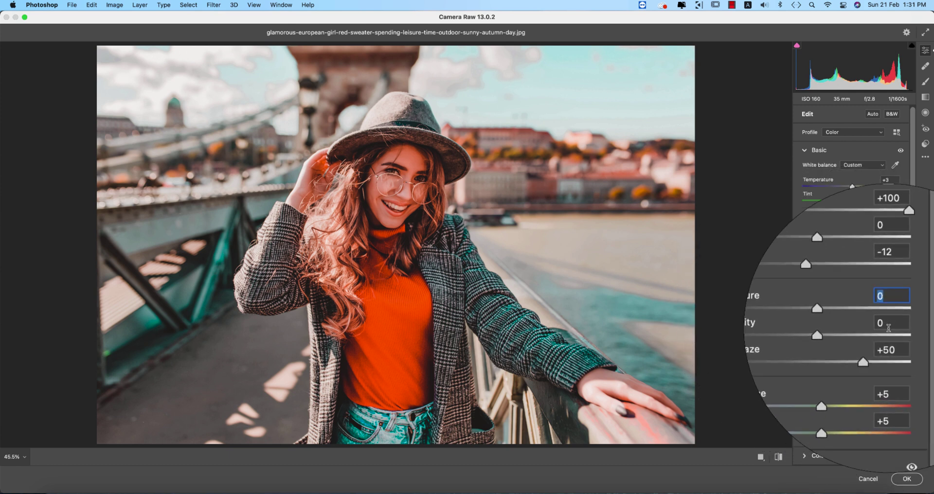
- Preview a much lower Dehaze, then undo it back to +50
key(Tab)
key(Tab)
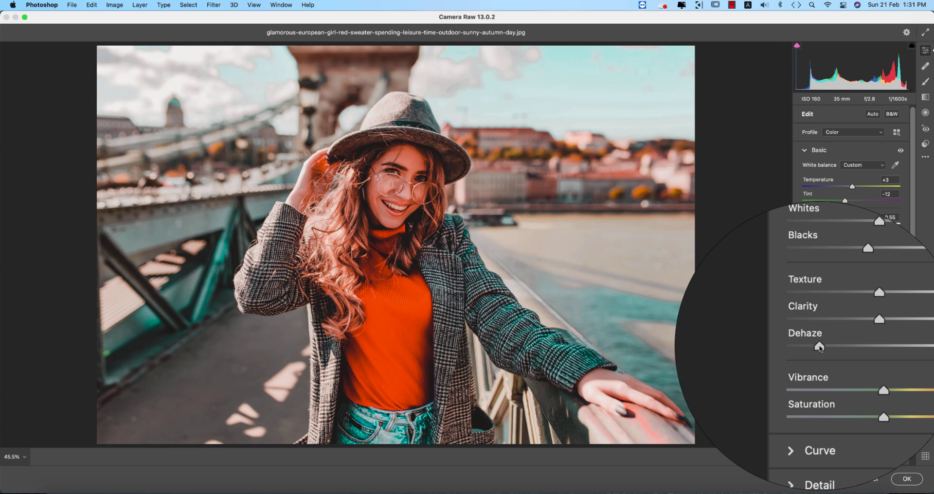
click(821, 347)
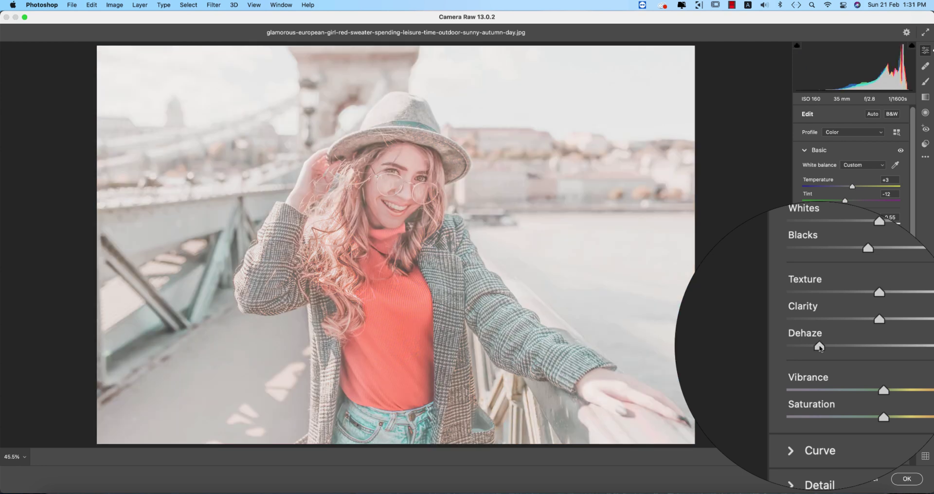
key(super+z)
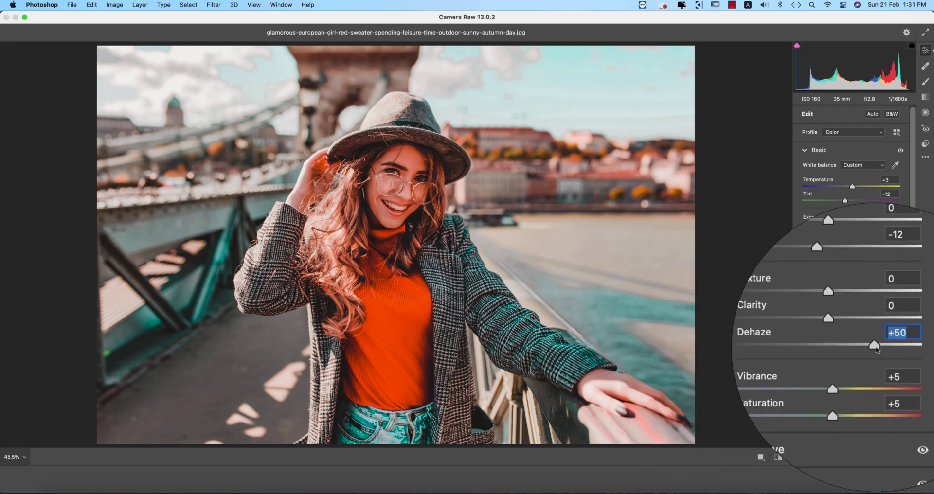
- Try darkening the point curve's midpoint, undo it, and collapse the Curve panel
click(813, 149)
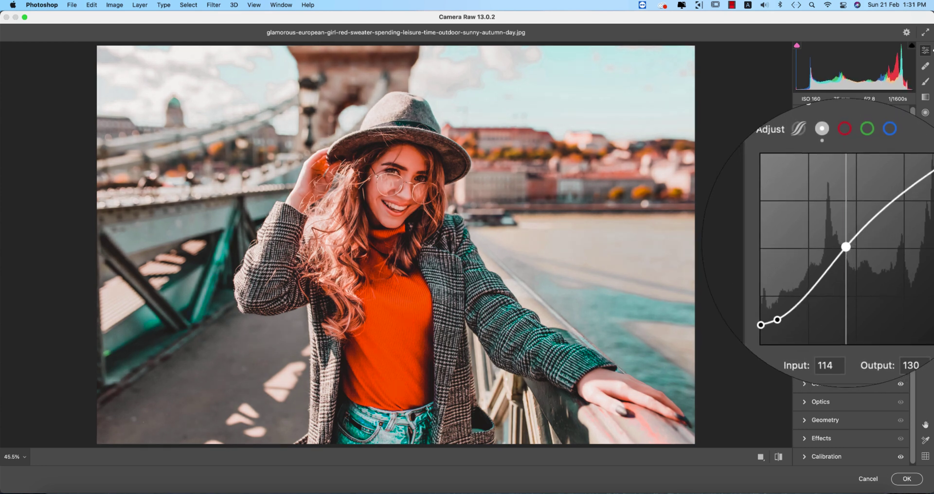
key(super+z)
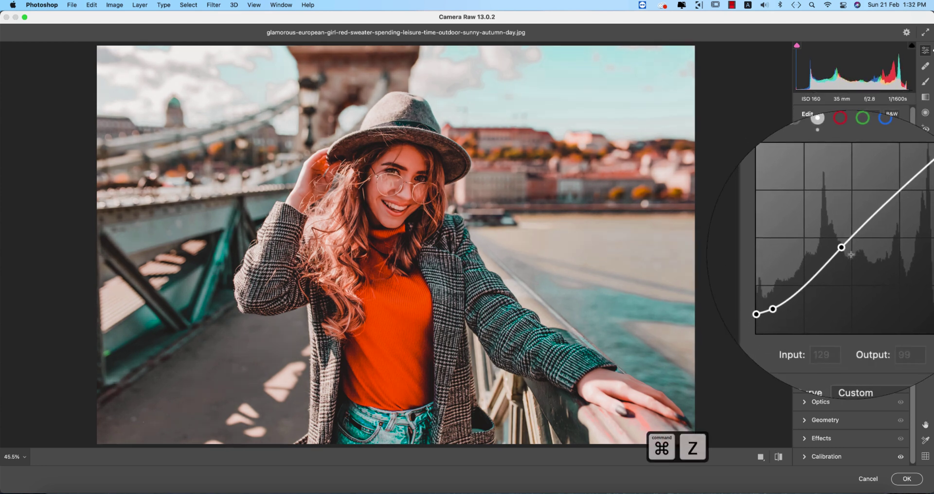
drag(847, 250, 849, 268)
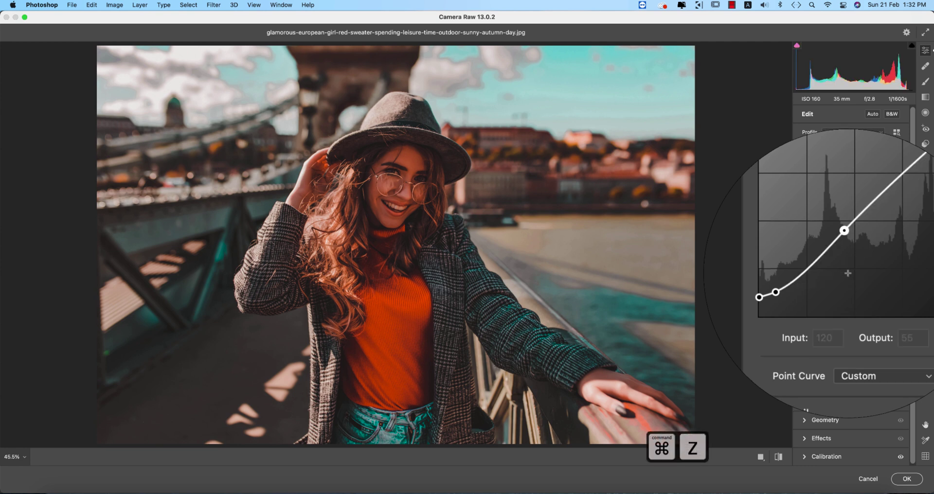
key(super+z)
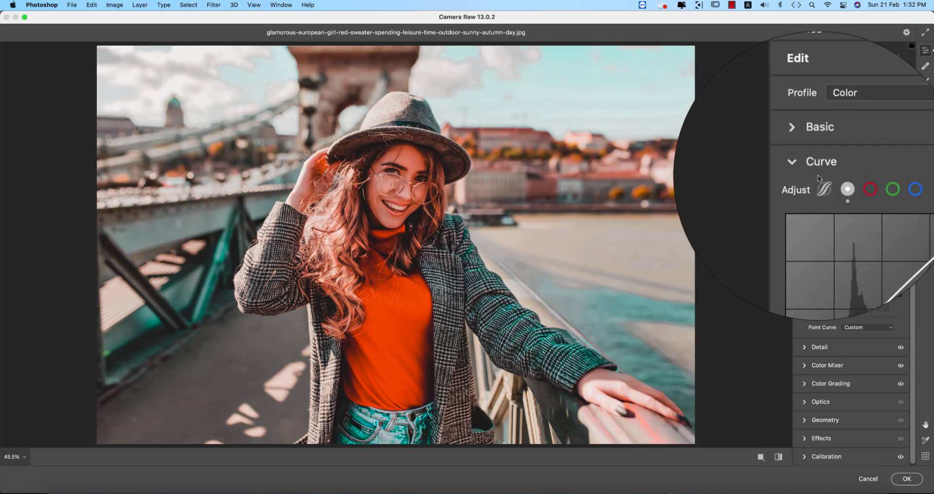
click(808, 168)
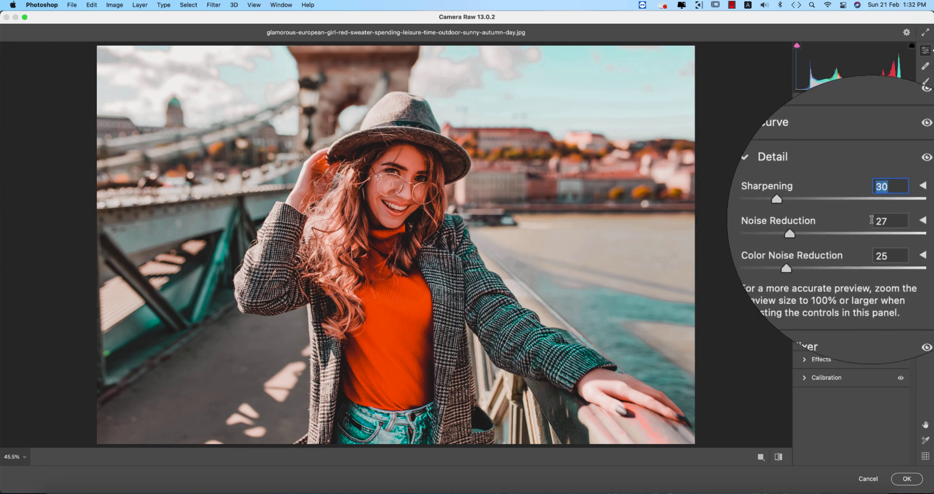
- Check Sharpening 30, Noise Reduction 27 and its sub-values, then fold Detail away
click(884, 220)
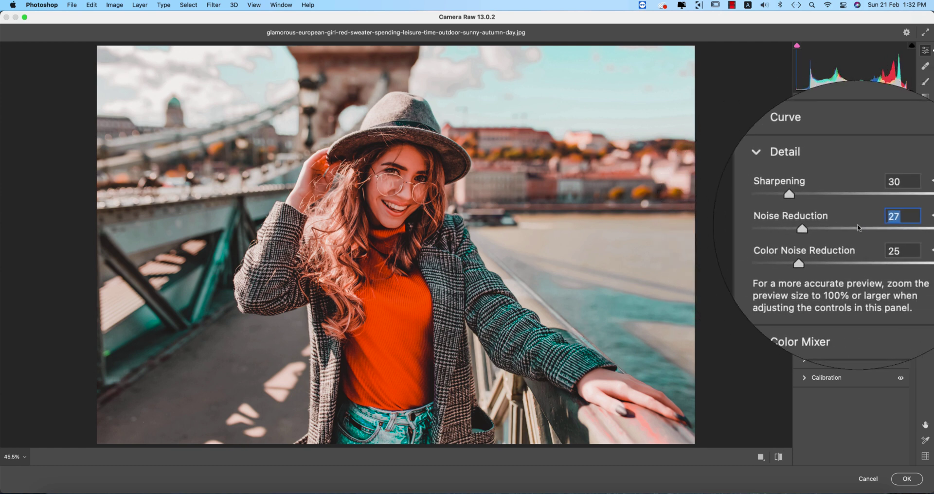
click(900, 217)
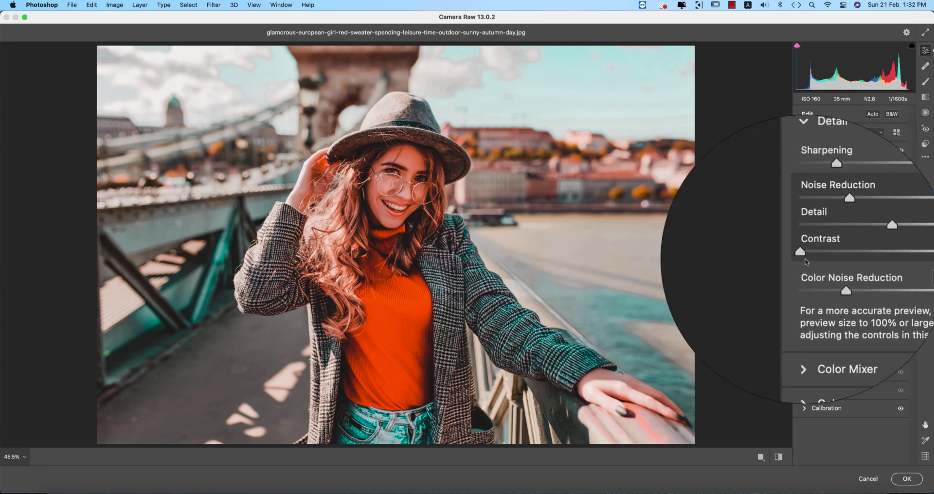
key(Tab)
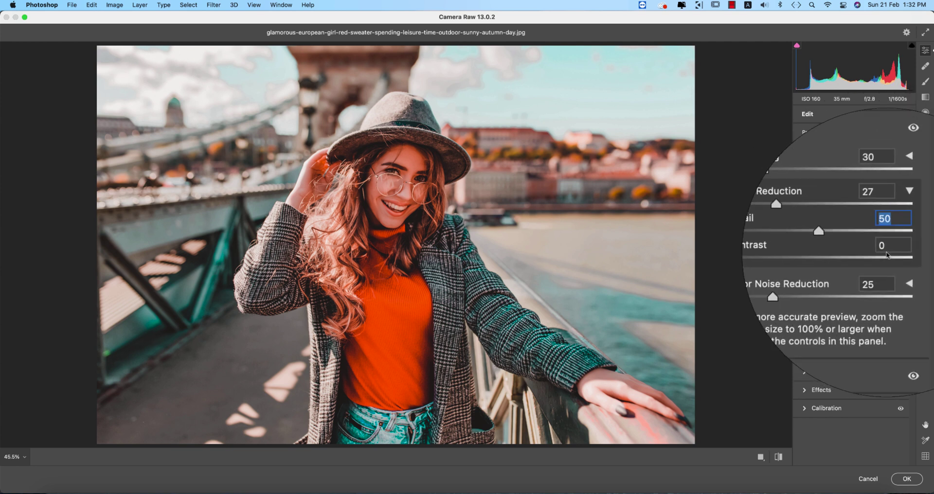
key(Tab)
click(900, 236)
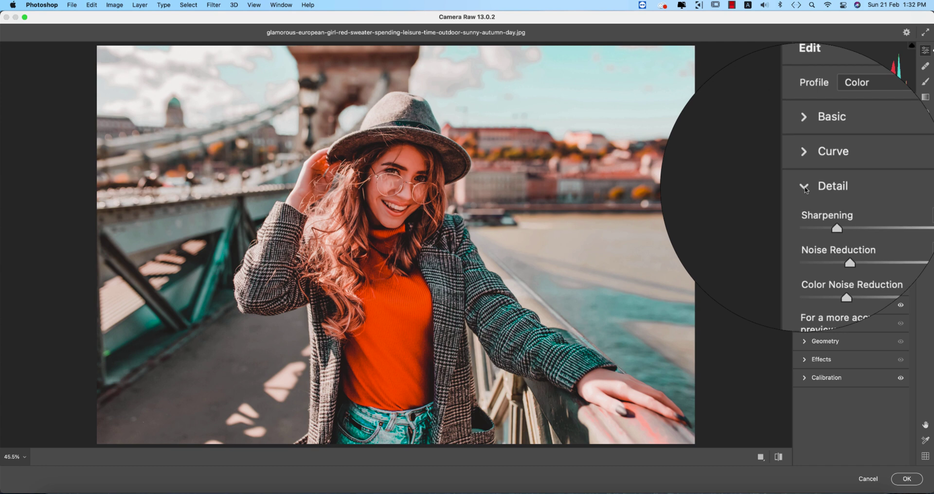
click(804, 187)
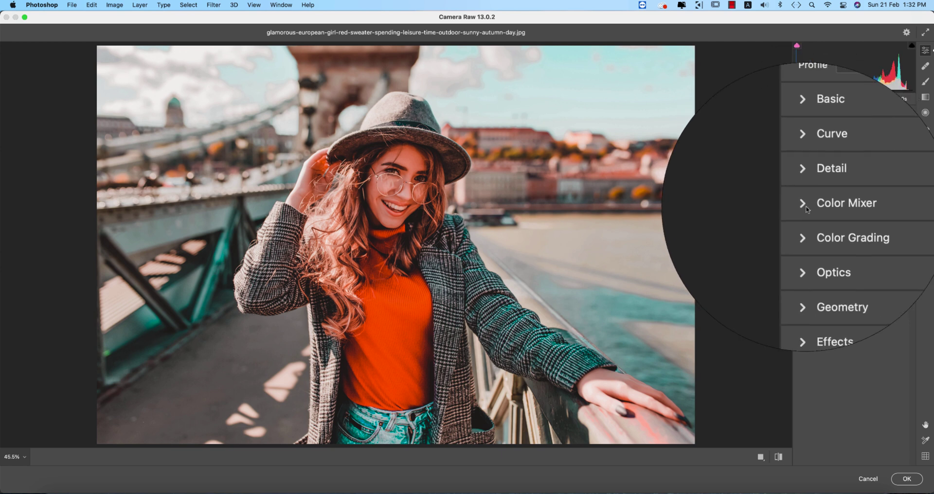
- Open the Color Mixer's Hue sliders, keeping Reds hue at +53
click(805, 206)
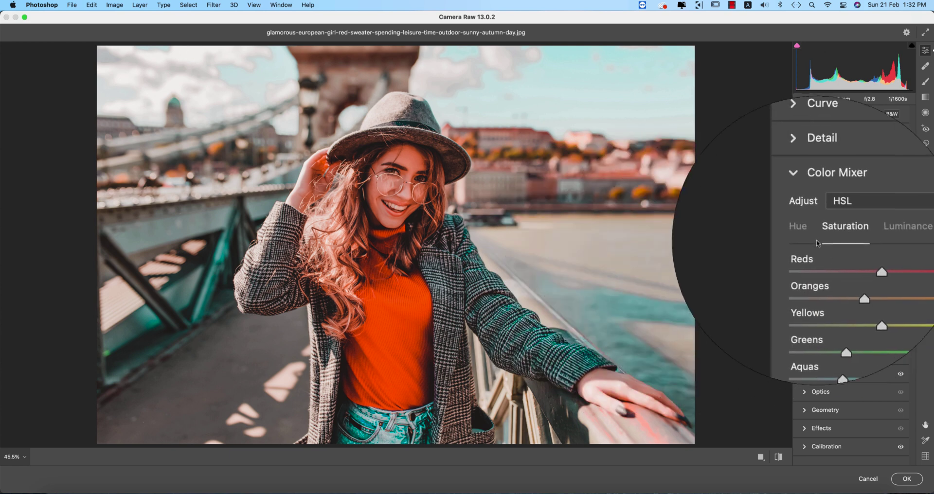
click(809, 234)
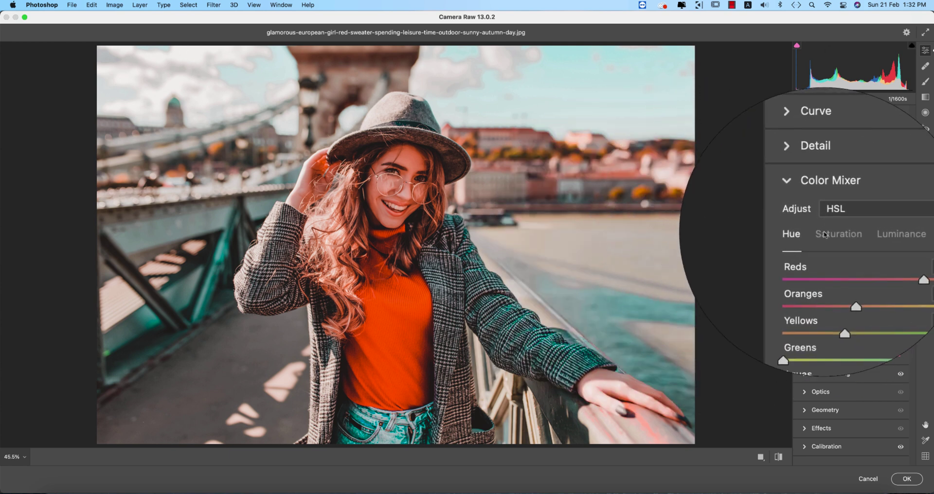
click(866, 235)
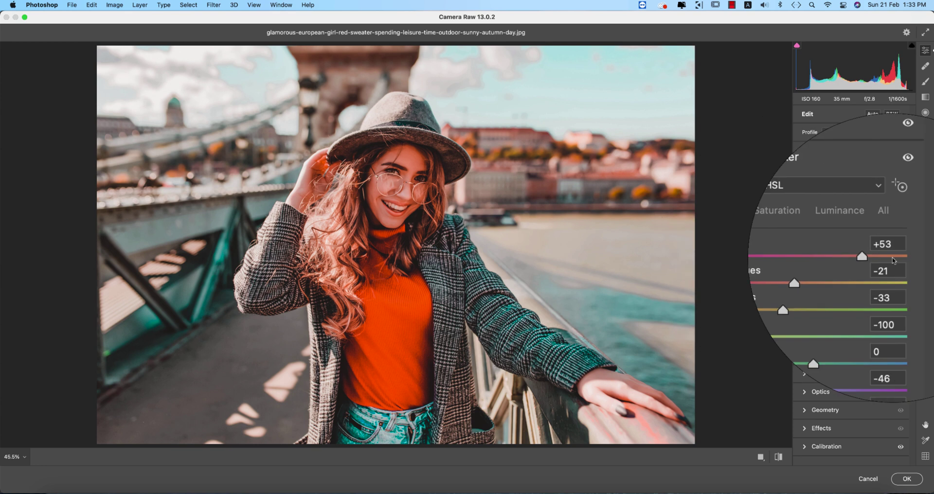
click(899, 256)
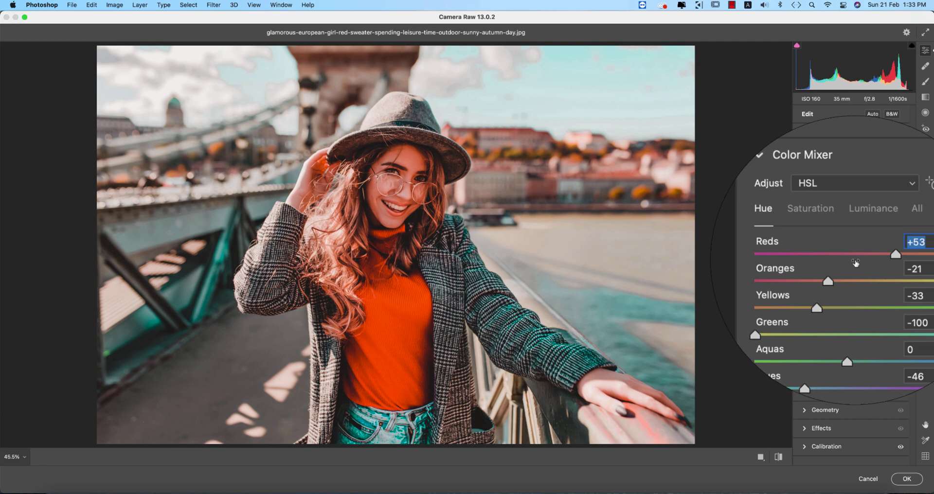
drag(895, 254, 797, 259)
key(super+z)
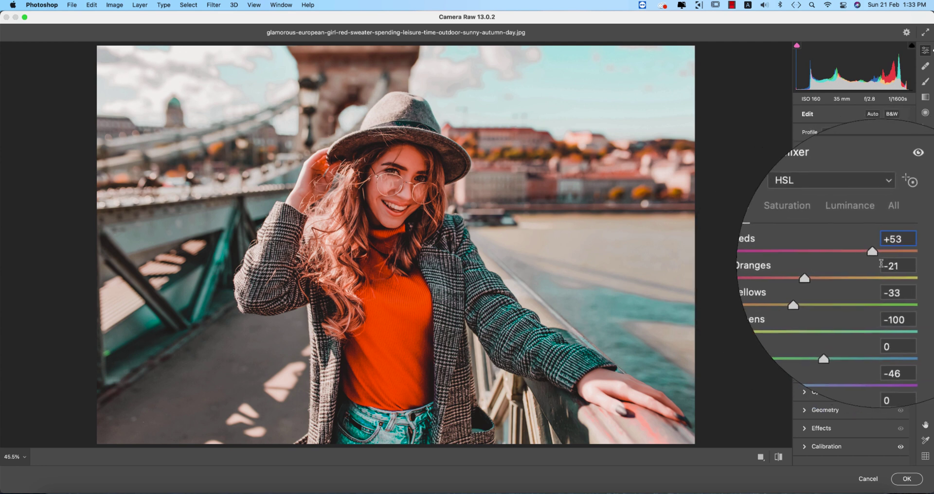
- Review Oranges -21 and Greens -100, keep Blues hue at -46, then show Saturation
key(Tab)
click(897, 278)
click(893, 295)
click(894, 322)
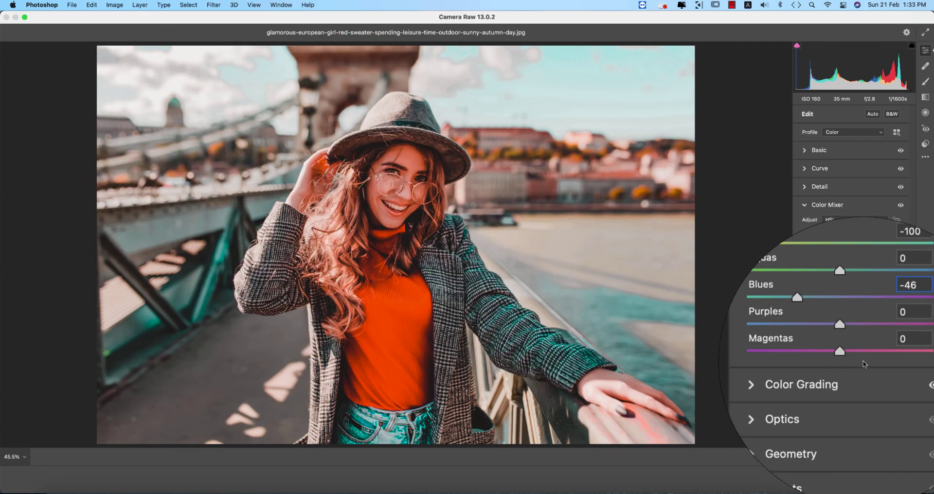
drag(831, 330, 927, 335)
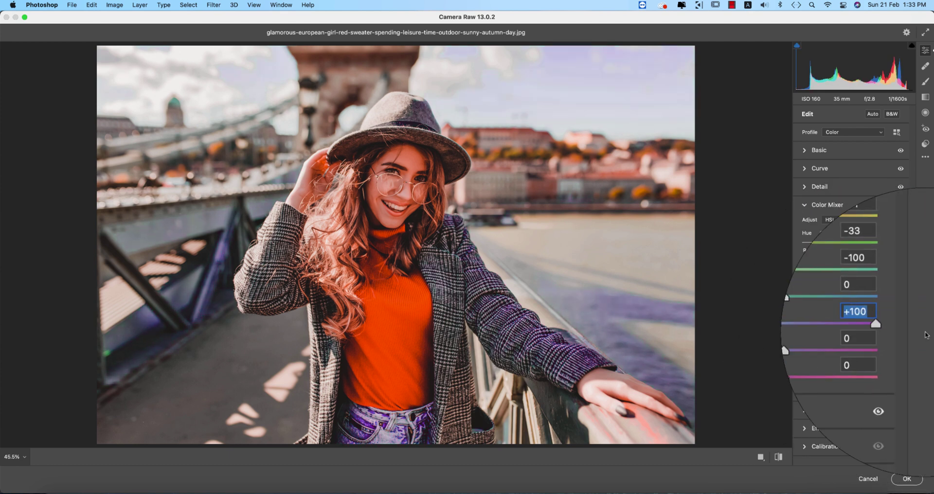
key(super+z)
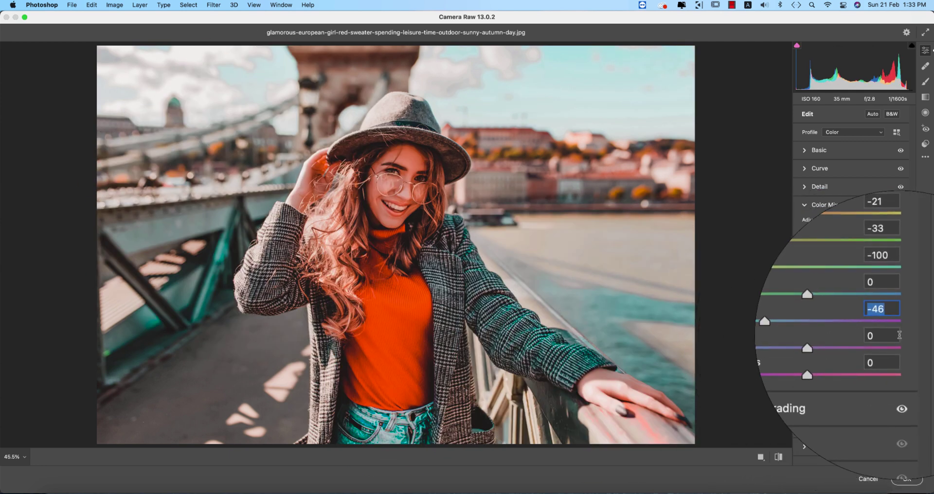
click(836, 234)
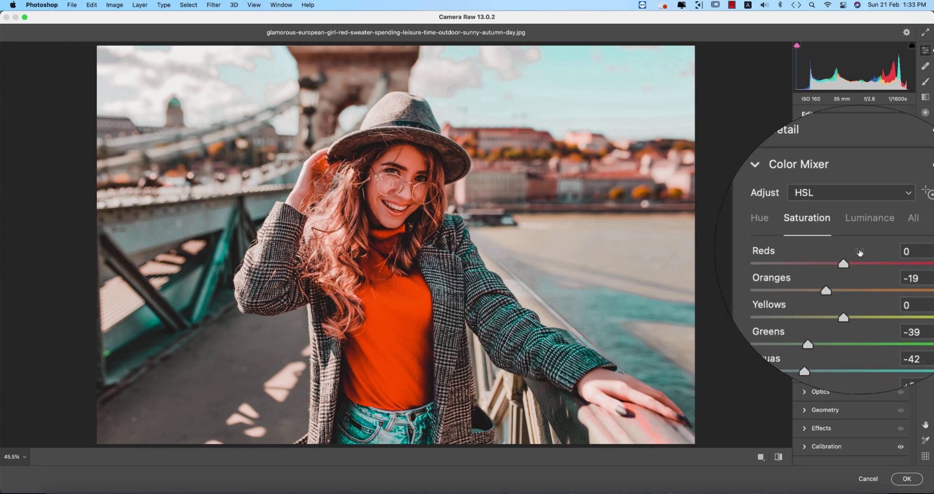
- Raise Oranges saturation from -19 to +21, with Blues saturation at +25
click(885, 255)
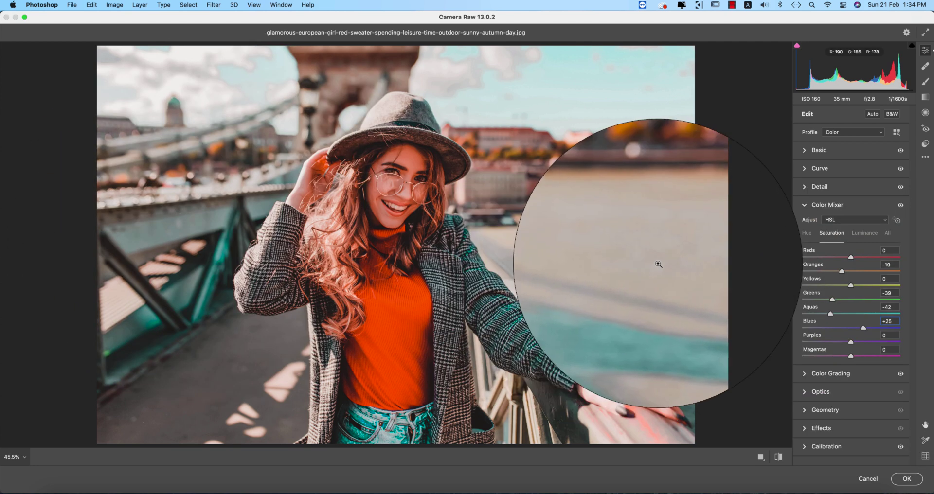
double_click(894, 322)
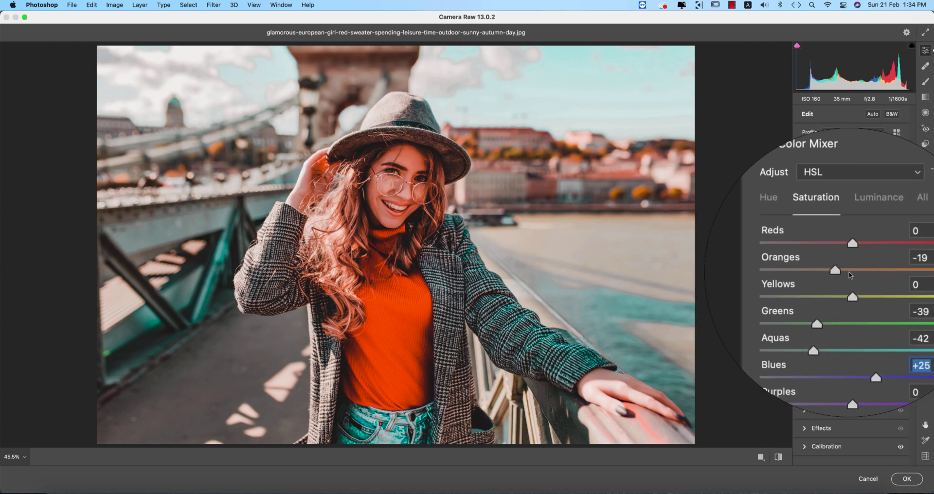
drag(841, 270, 860, 269)
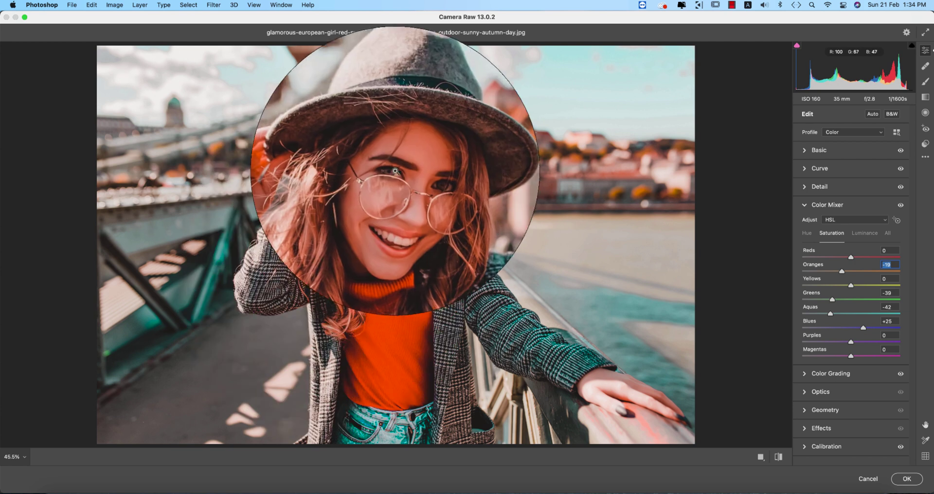
- Set luminance to Reds +54, Oranges +18, Greens +66, Aquas +97, Blues +85
click(866, 233)
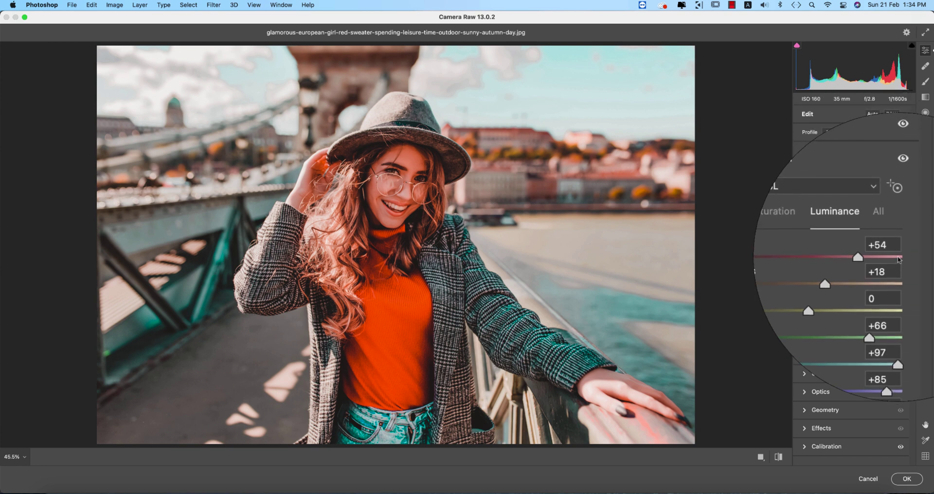
click(890, 251)
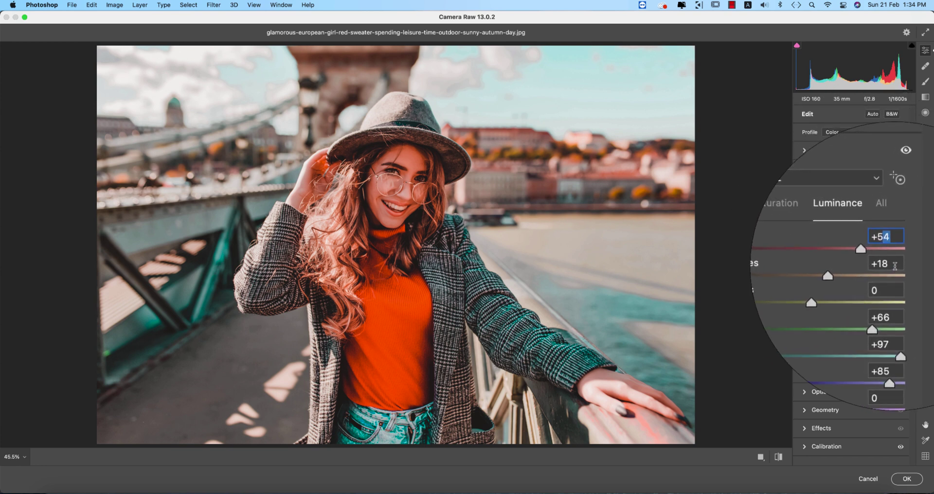
click(896, 266)
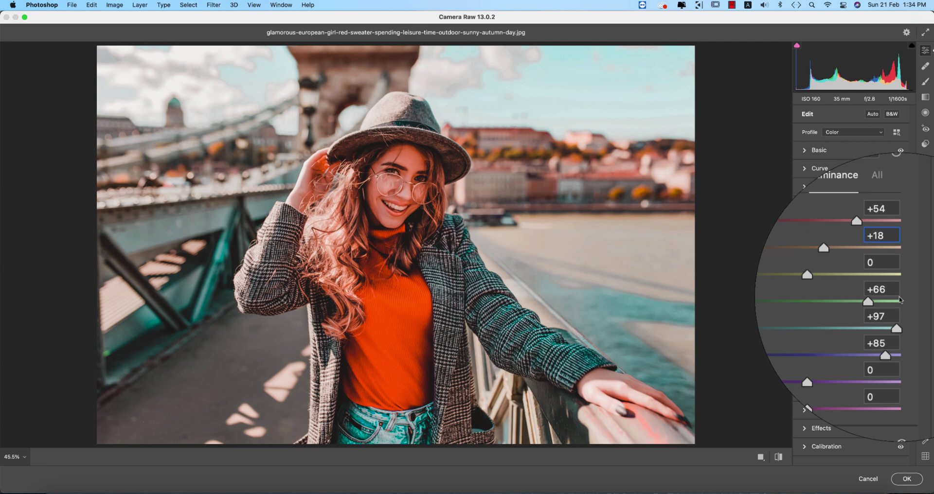
click(893, 291)
click(895, 305)
click(895, 321)
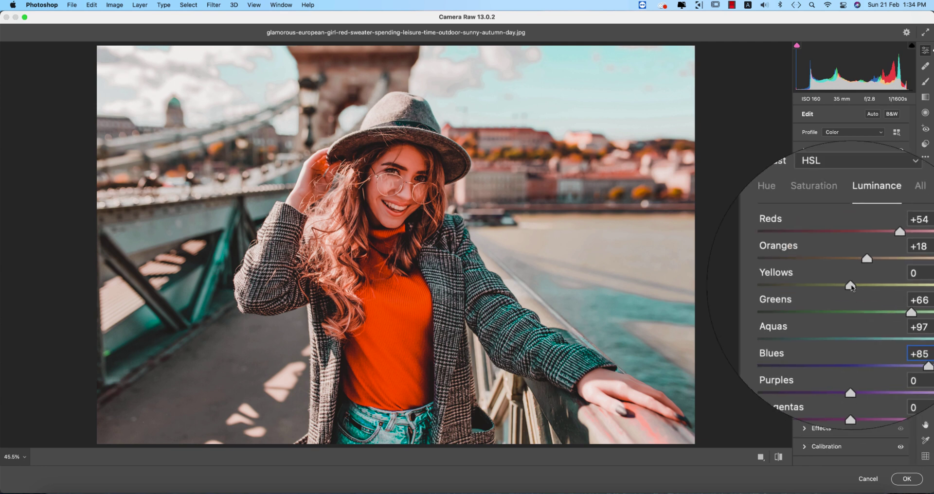
- Open Color Grading and keep the Shadows hue at a warm 25
click(806, 205)
click(805, 225)
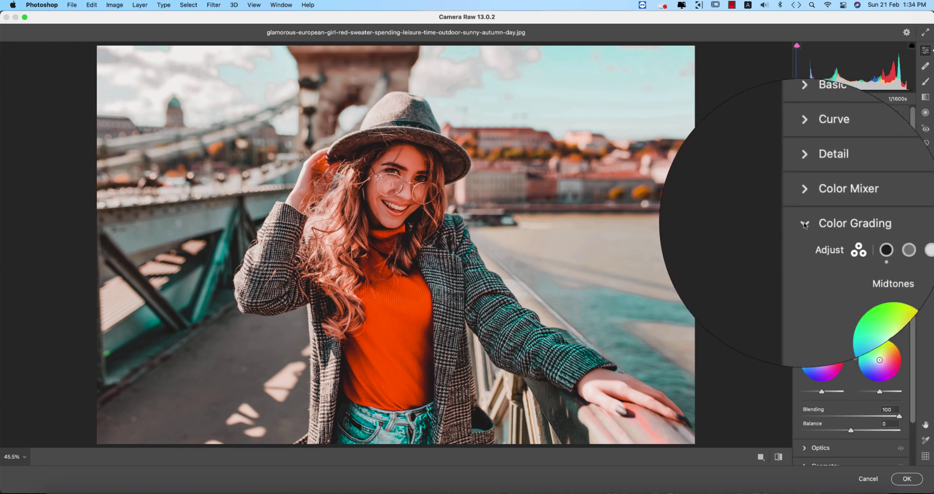
click(847, 237)
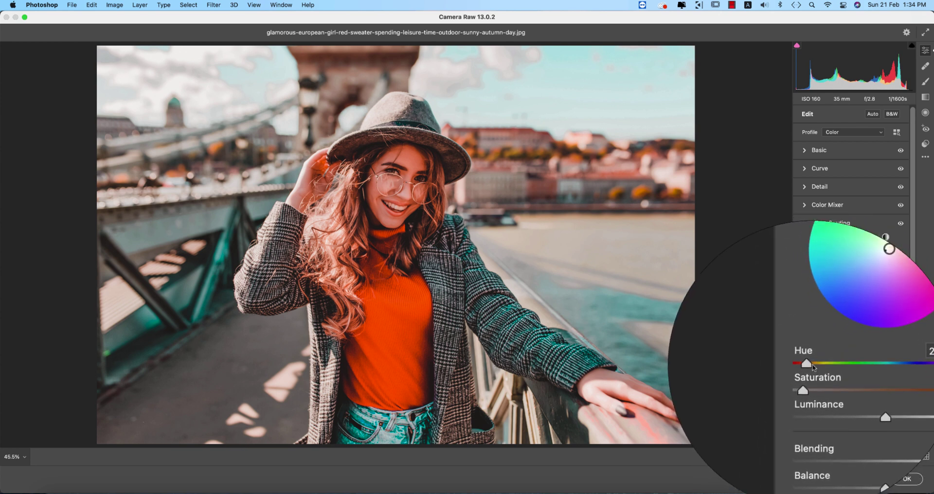
mouse_move(814, 368)
mouse_down()
mouse_move(898, 362)
mouse_move(807, 371)
mouse_up()
key(super+z)
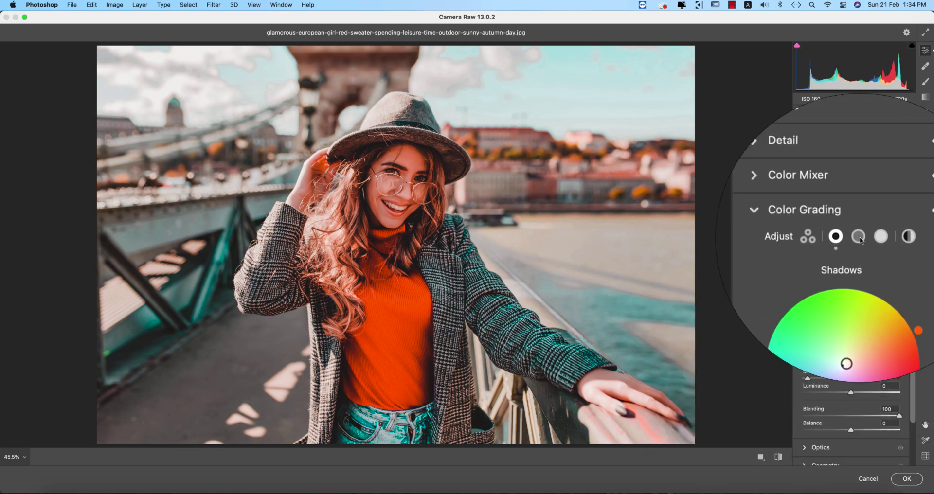
- Lower the Midtones hue toward orange and tint Highlights teal at hue 197, saturation 6
click(859, 241)
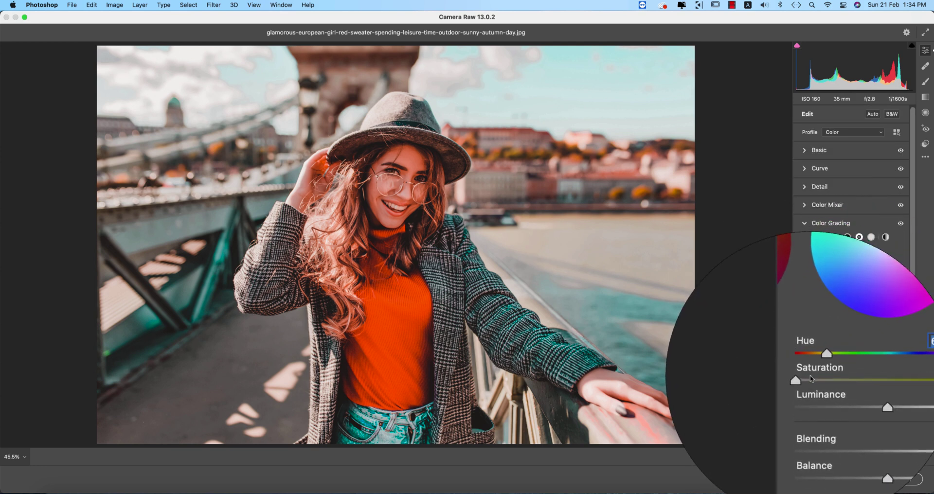
drag(821, 364, 814, 368)
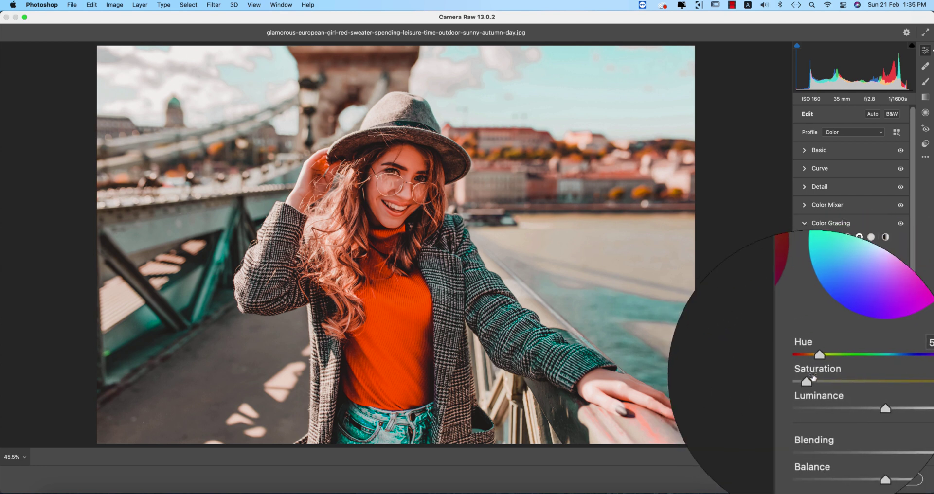
click(871, 237)
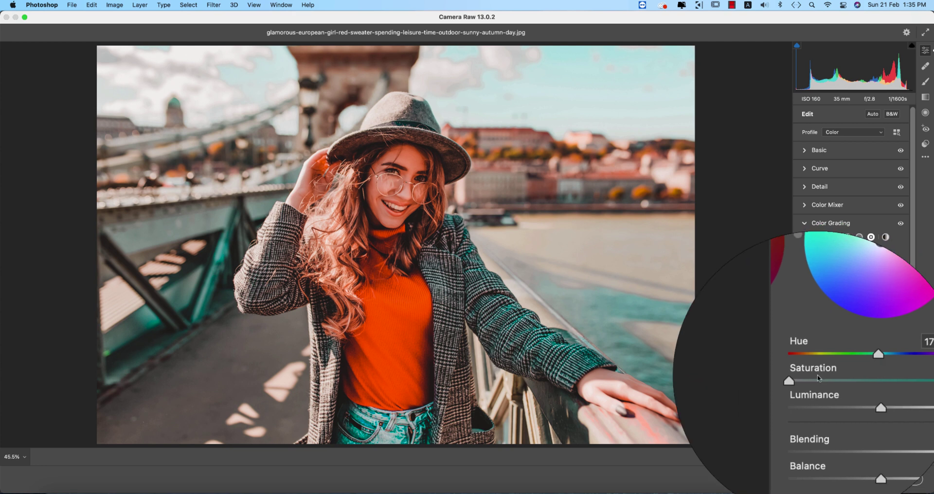
drag(809, 382, 853, 365)
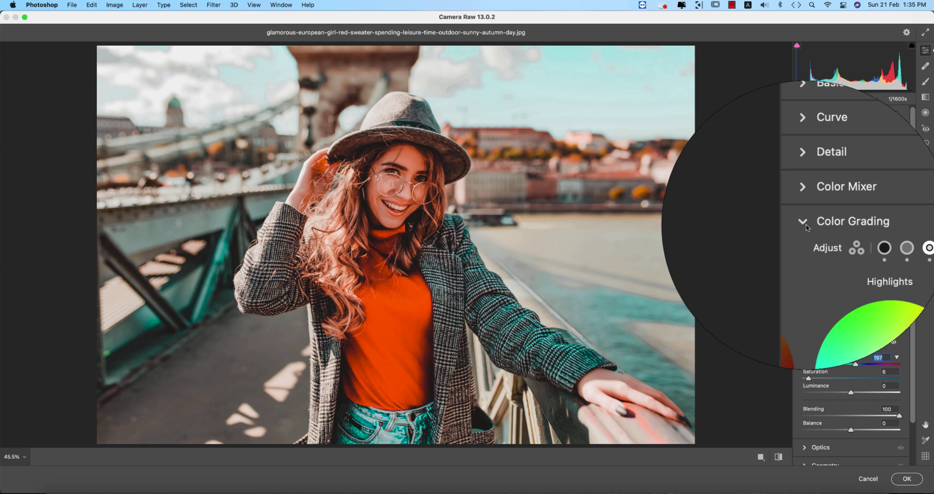
- Add a -6 Highlight Priority post-crop vignette in Effects, then fold the panel away
click(805, 226)
click(804, 241)
click(804, 241)
click(805, 259)
click(805, 259)
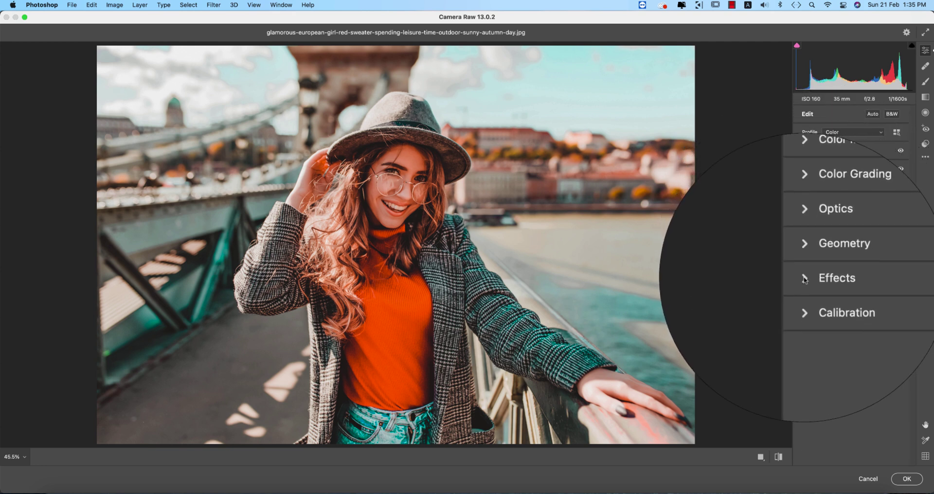
click(804, 278)
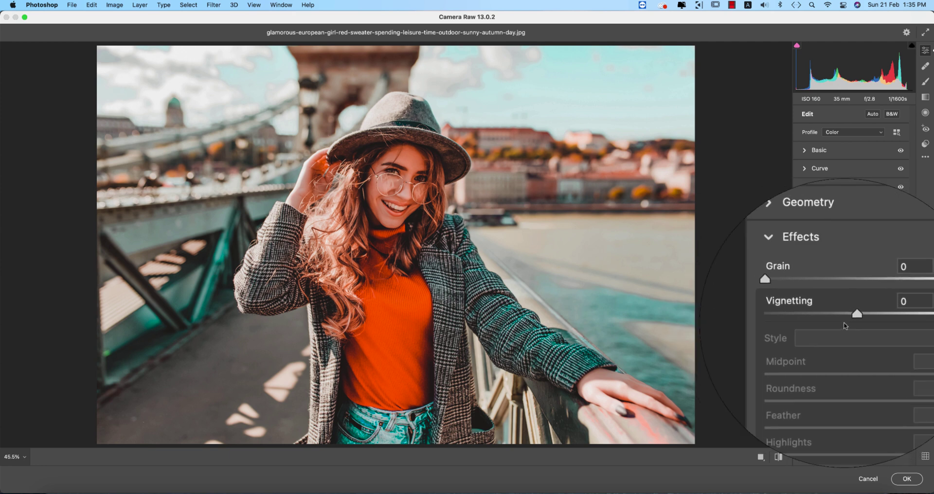
drag(848, 322, 847, 322)
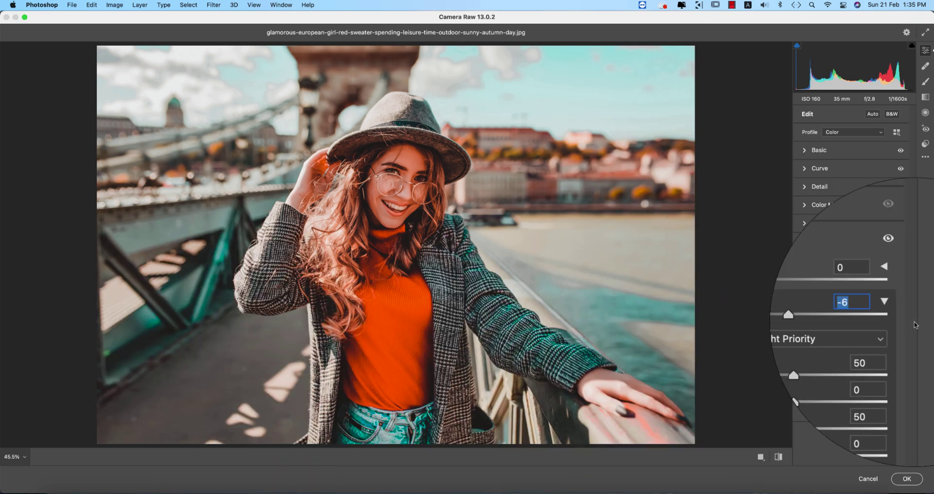
click(804, 283)
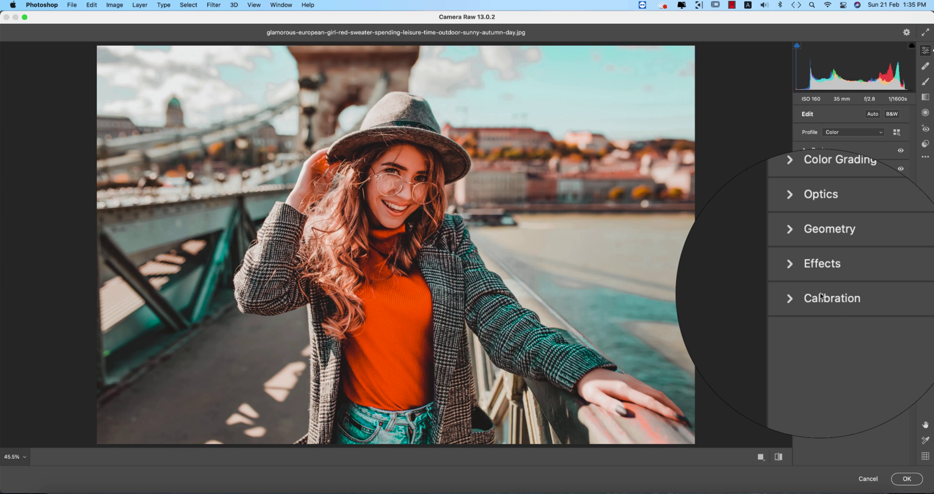
- Set Calibration Red Primary Hue +1, Green +7 and Blue -17, then collapse it
click(821, 296)
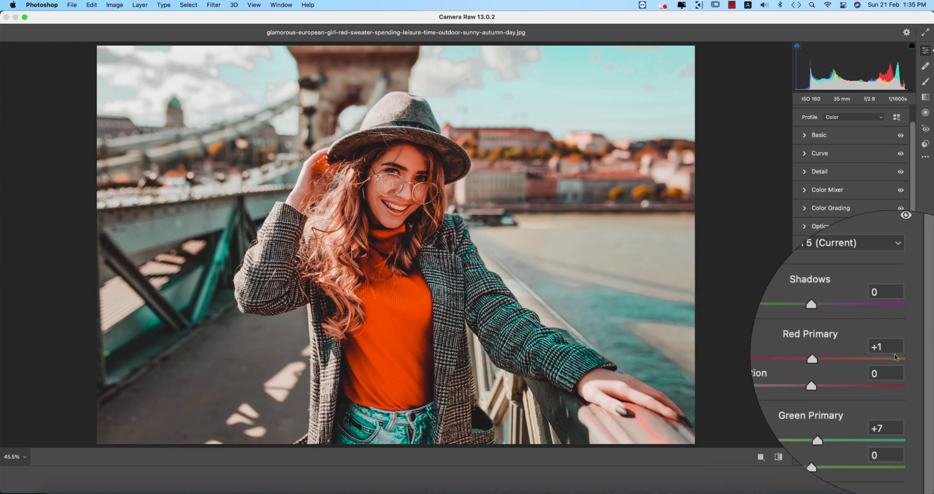
click(875, 353)
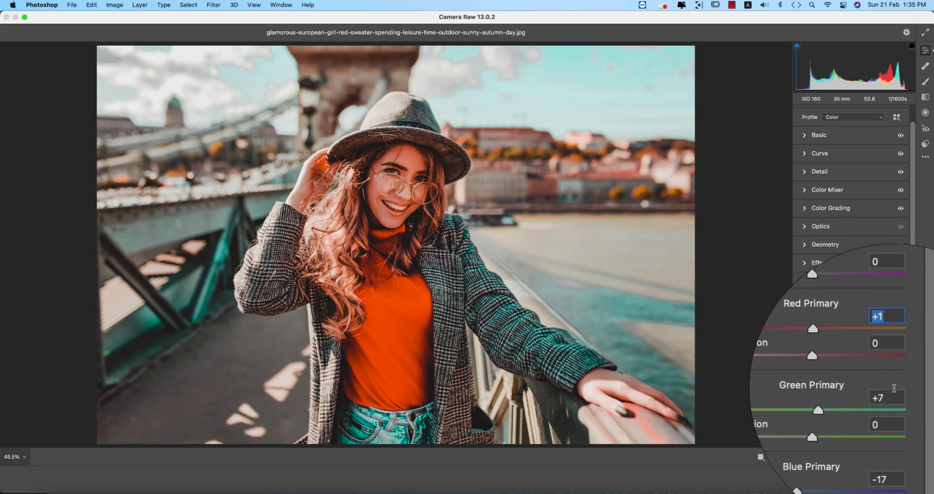
click(876, 395)
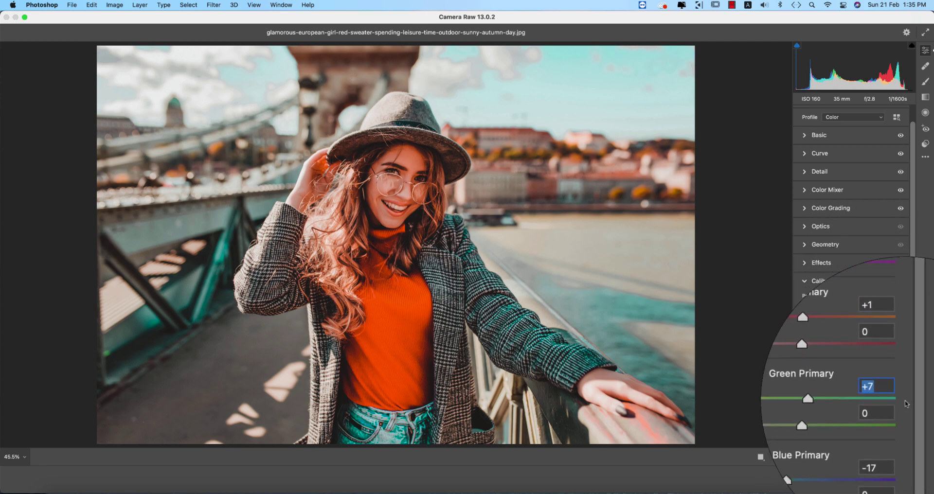
click(897, 436)
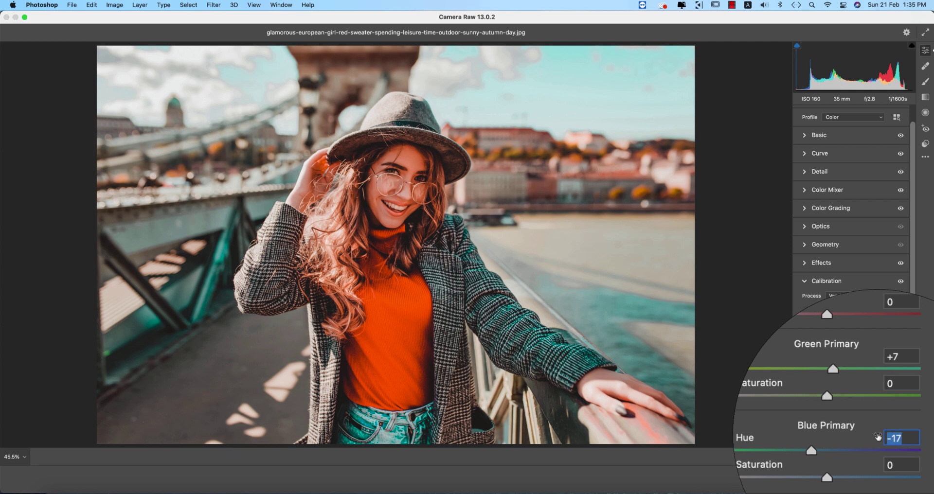
click(895, 392)
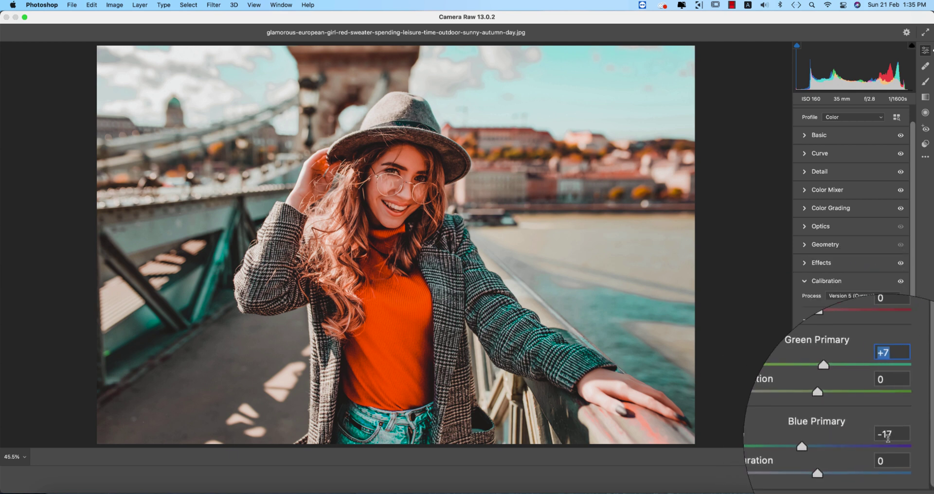
click(897, 436)
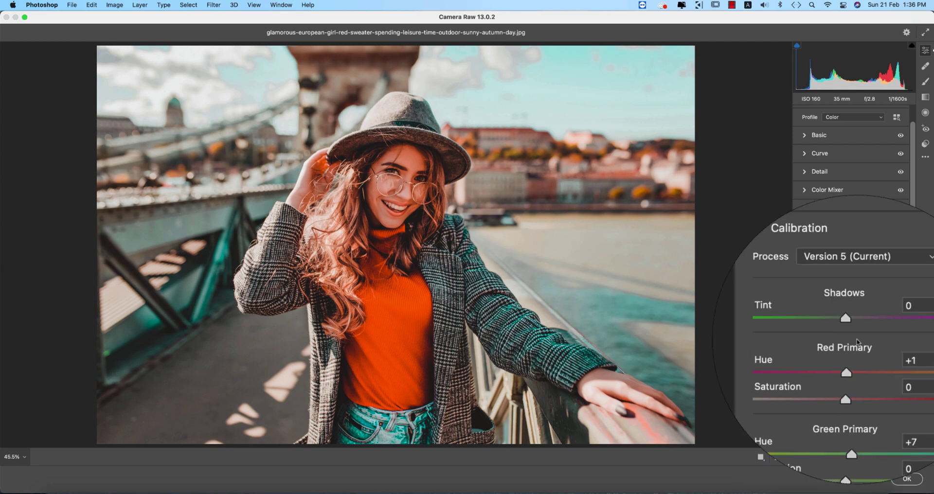
click(883, 281)
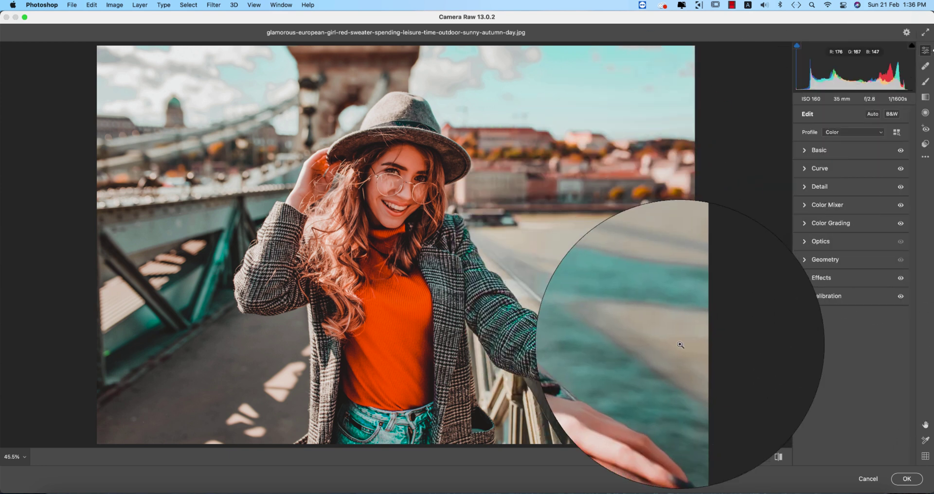
- Save the Camera Raw settings as 'urban vibes- asm .xmp' in the 21-2-21 folder
click(925, 157)
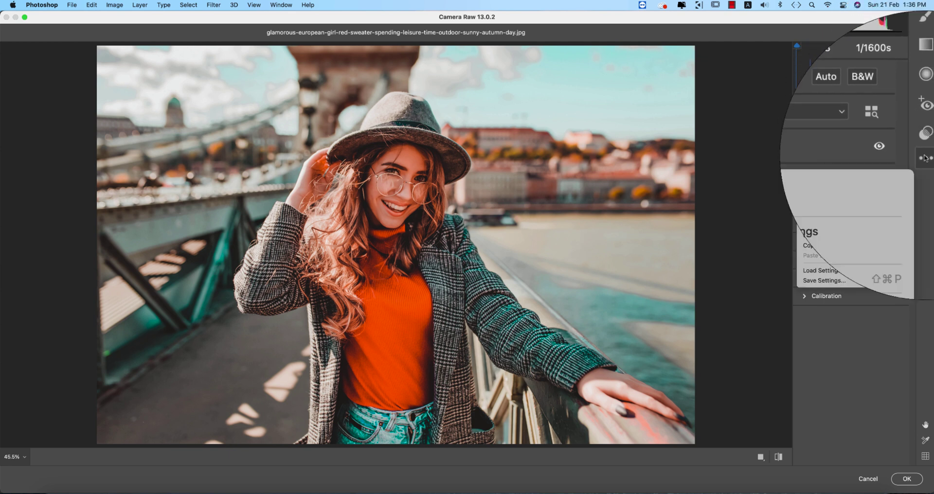
click(827, 276)
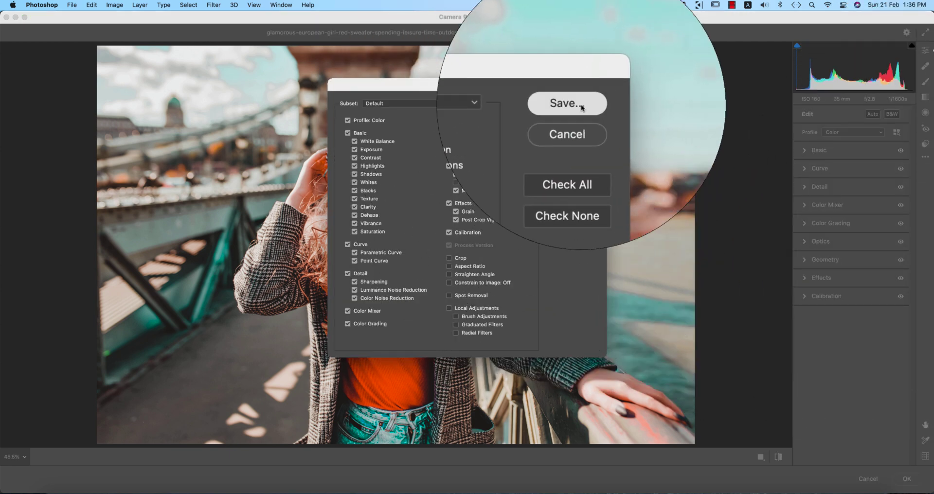
click(577, 104)
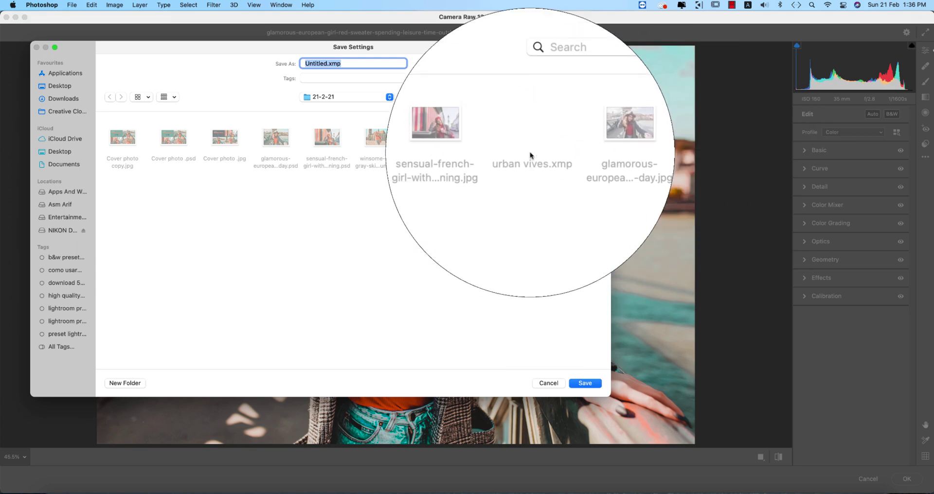
click(328, 64)
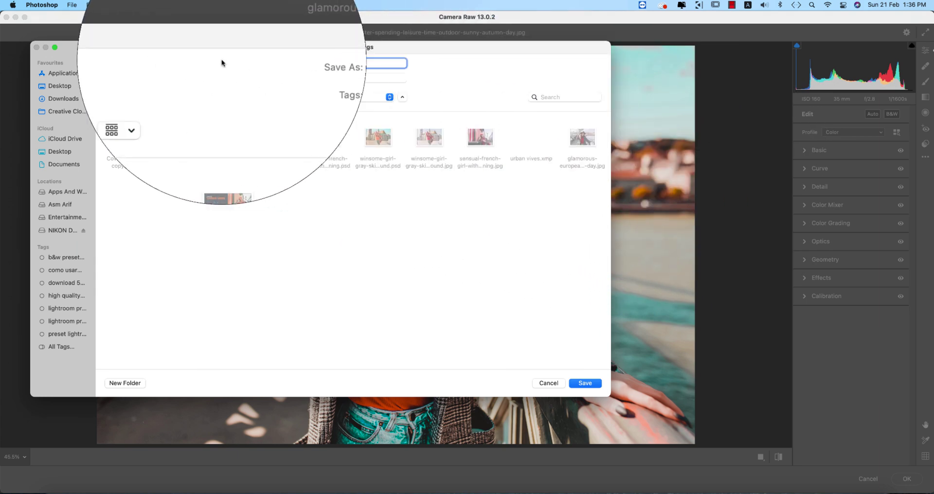
text(urban vibes- asm .xmp)
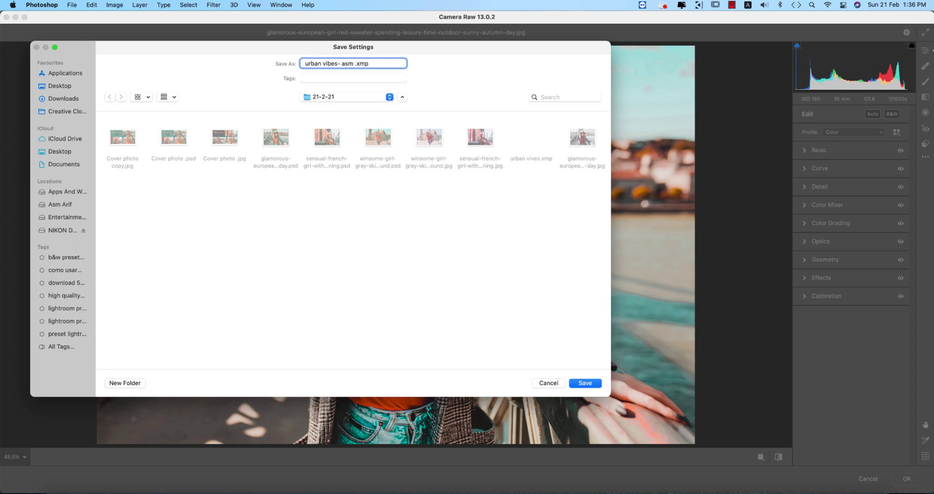
key(Return)
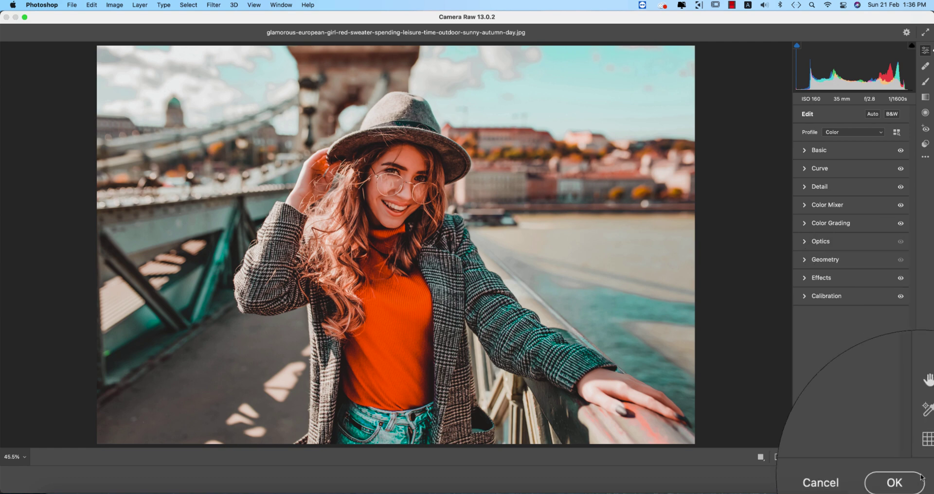
- Apply the Camera Raw grade and launch Nik Color Efex Pro 4 on the image
click(918, 480)
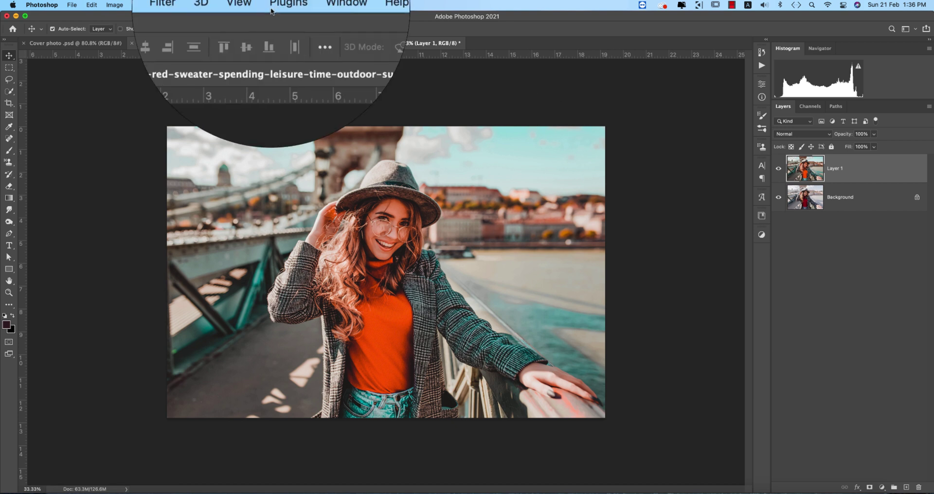
click(213, 4)
mouse_move(285, 253)
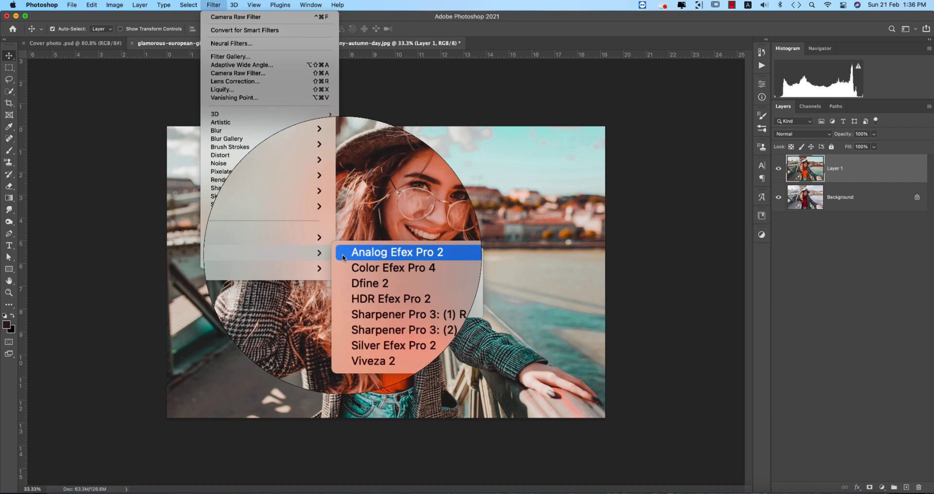
click(356, 261)
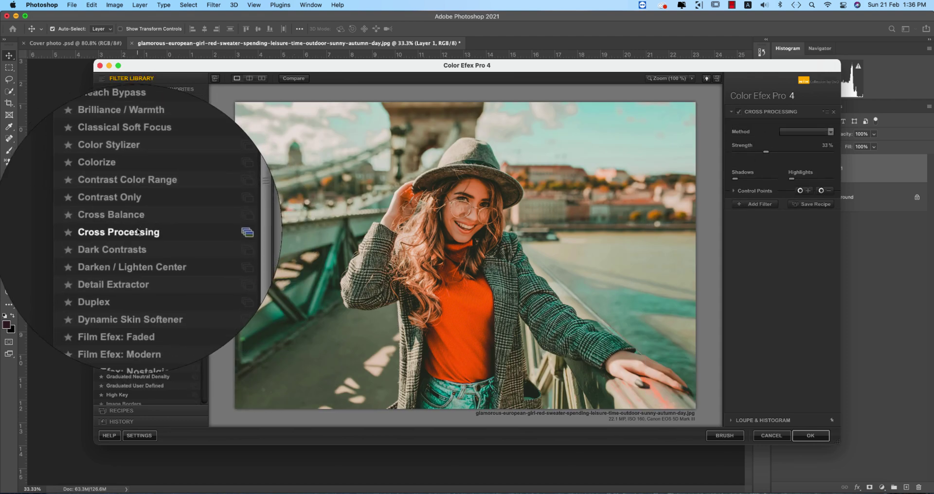
- Apply Cross Processing with method G05 at 33% strength
click(825, 135)
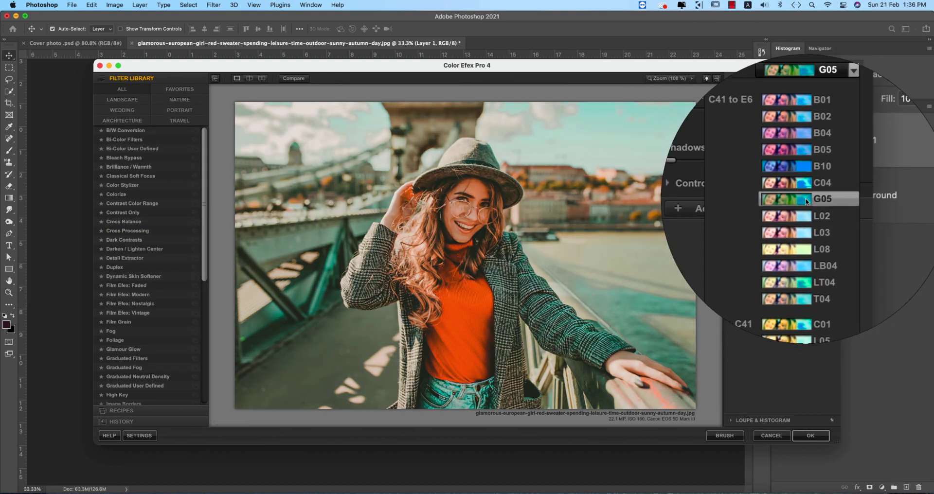
click(806, 201)
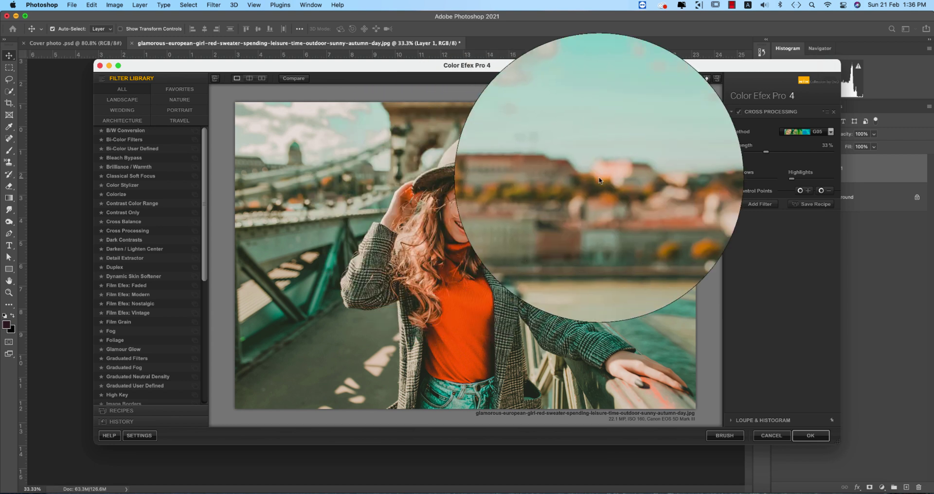
click(831, 131)
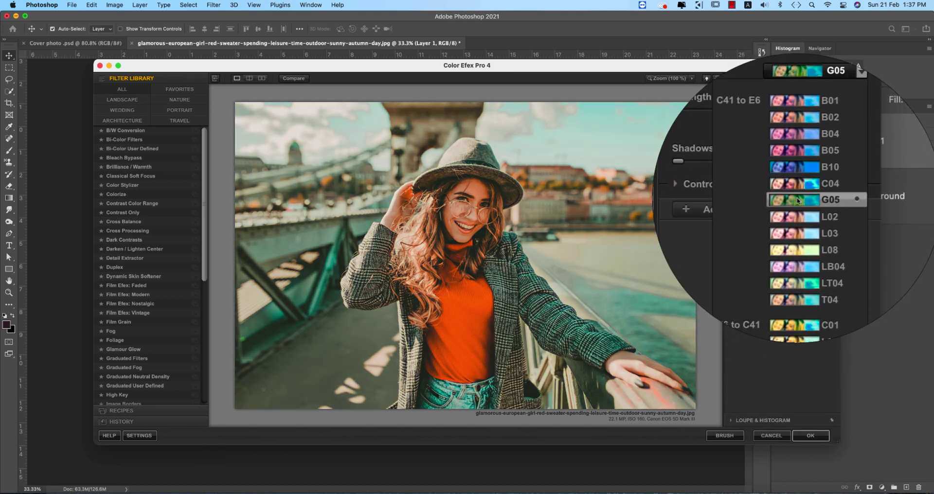
click(798, 199)
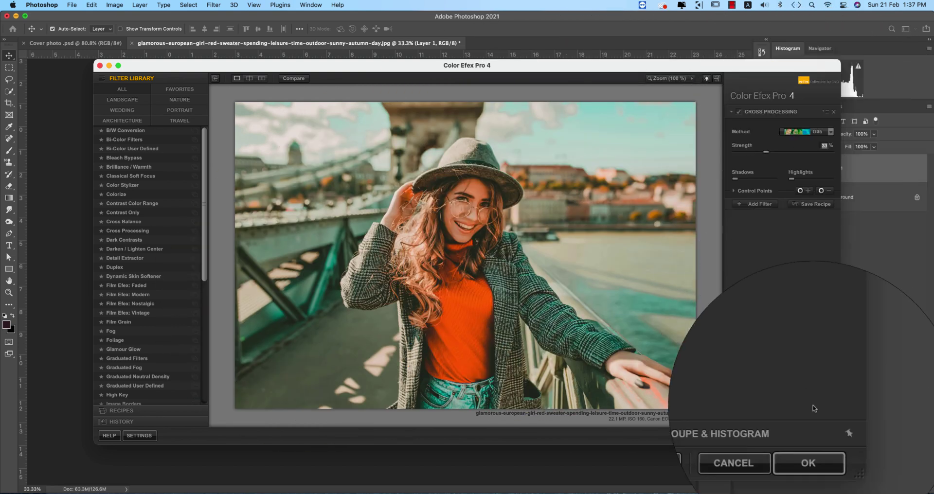
click(820, 439)
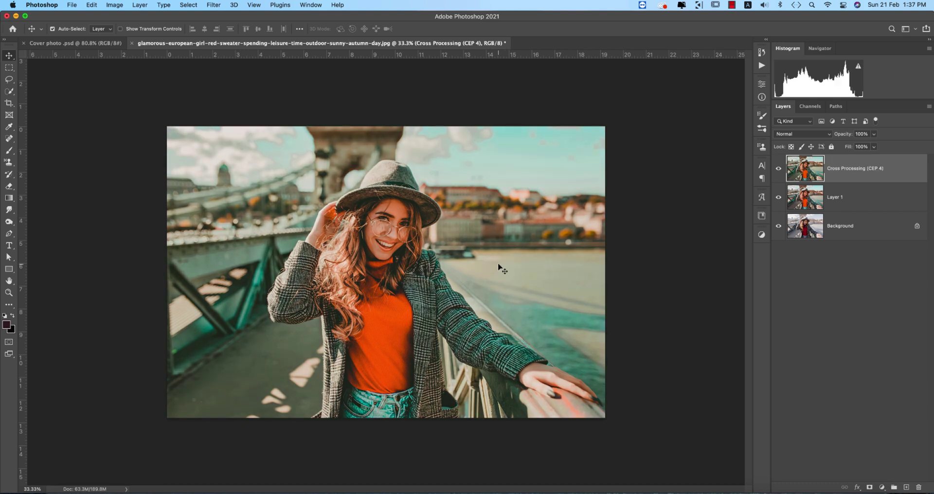
- Toggle the Cross Processing (CEP 4) layer off and on to compare, then deselect layers
click(779, 168)
click(778, 169)
click(683, 218)
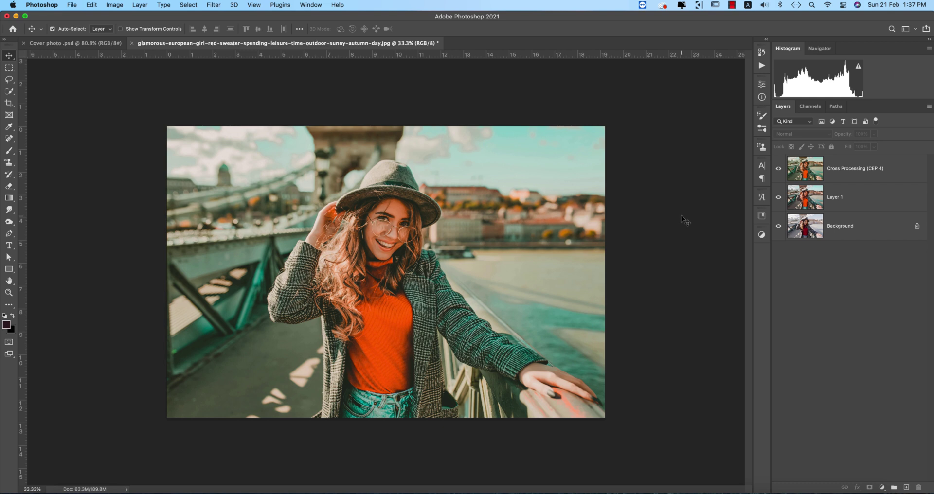
- Open the palace photo from recent files and duplicate its background layer
click(13, 29)
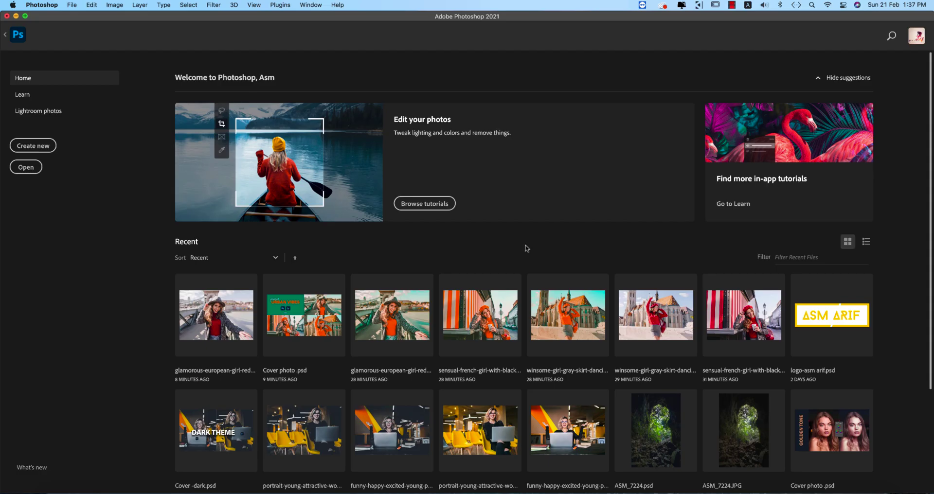
click(655, 322)
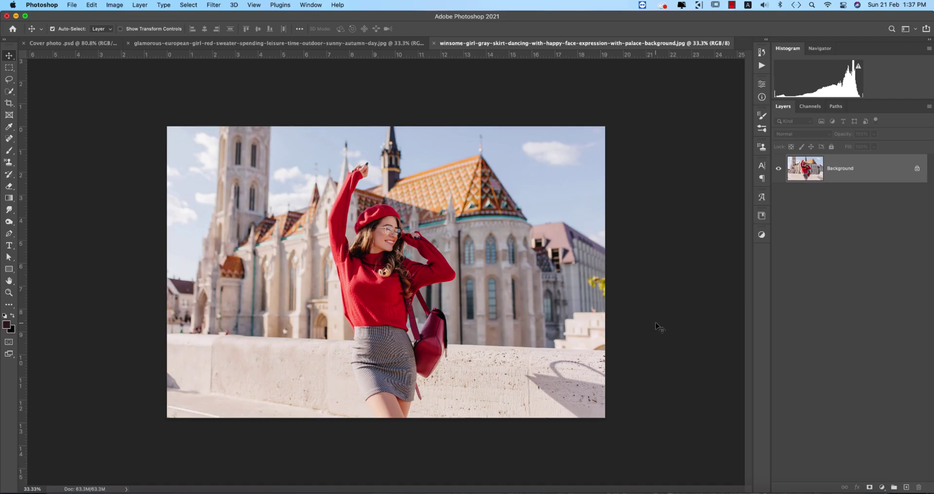
key(super+j)
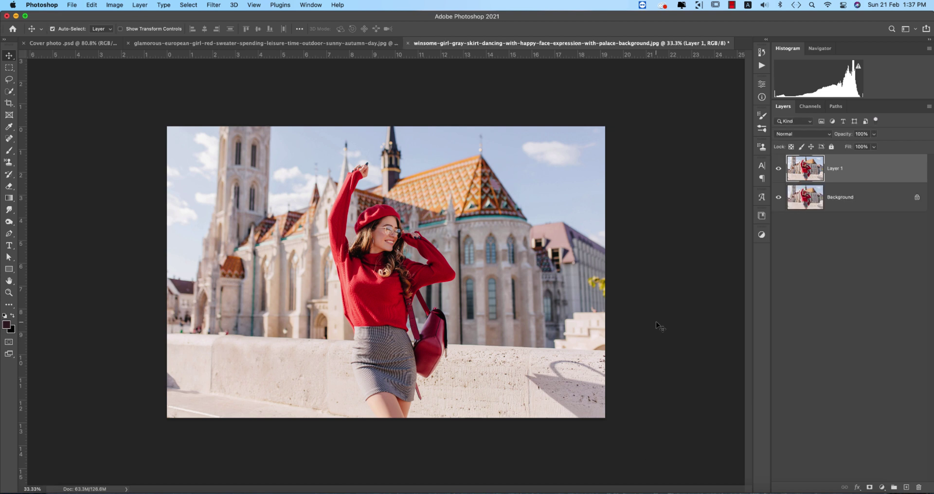
- Load the 'urban vibes- asm' preset in Camera Raw Filter and set Exposure to -1.00
key(super+shift+a)
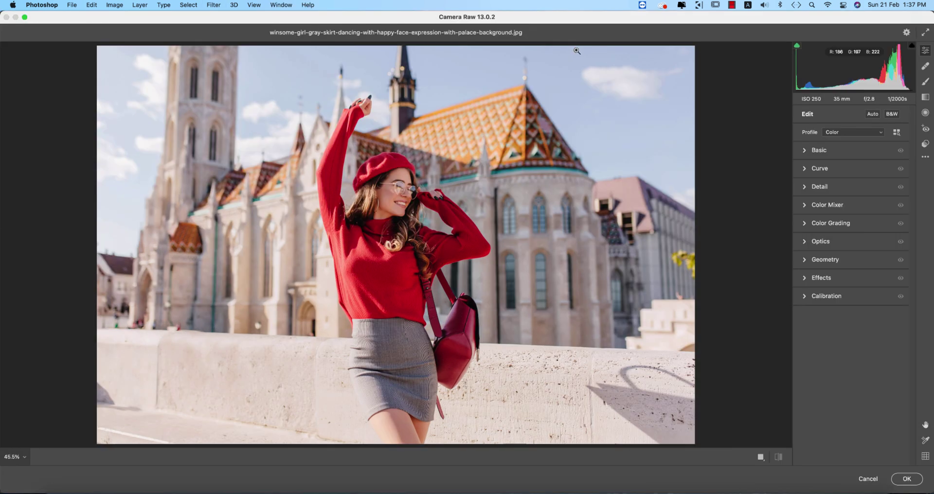
click(930, 157)
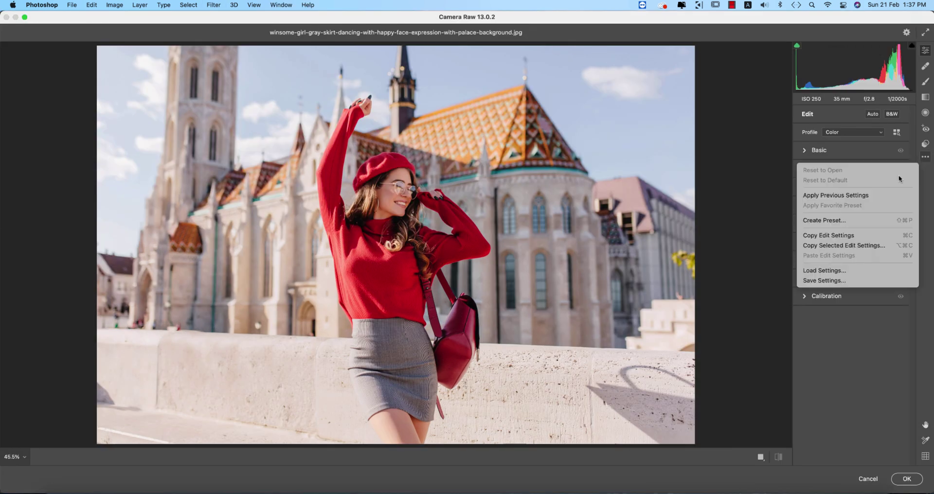
click(790, 269)
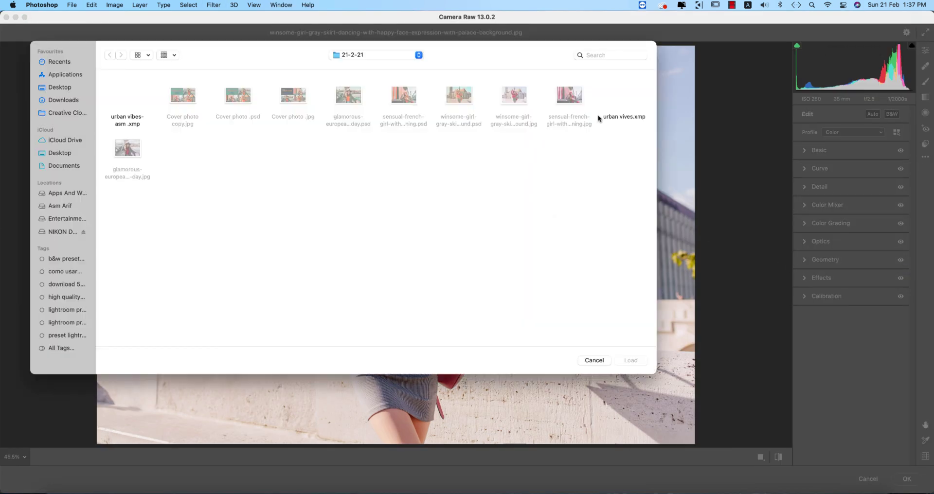
double_click(130, 122)
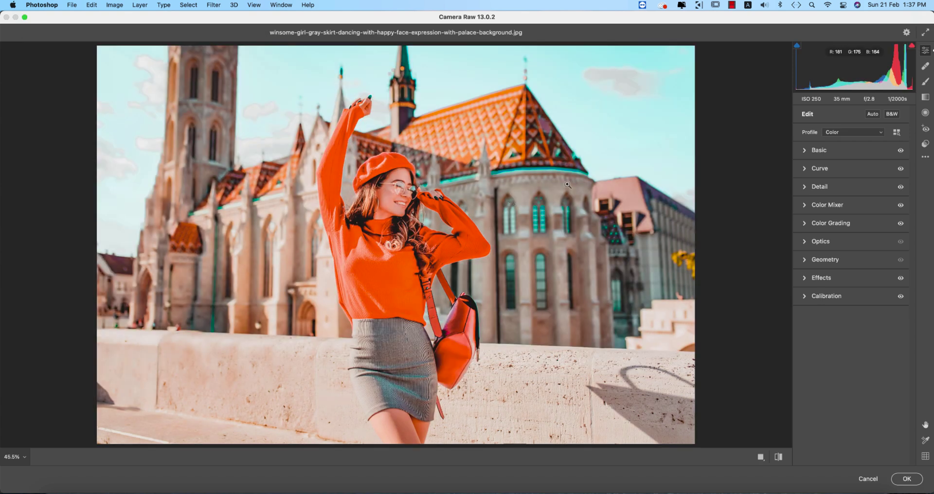
click(804, 151)
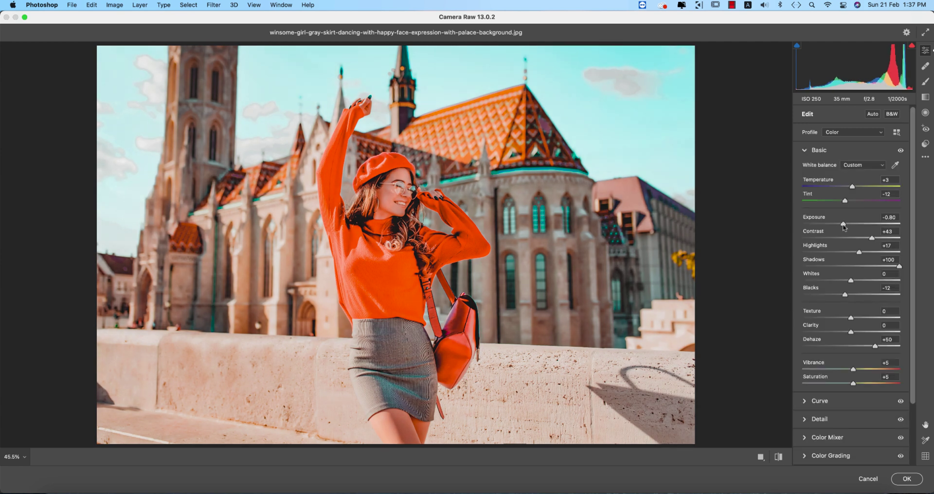
drag(846, 224, 842, 224)
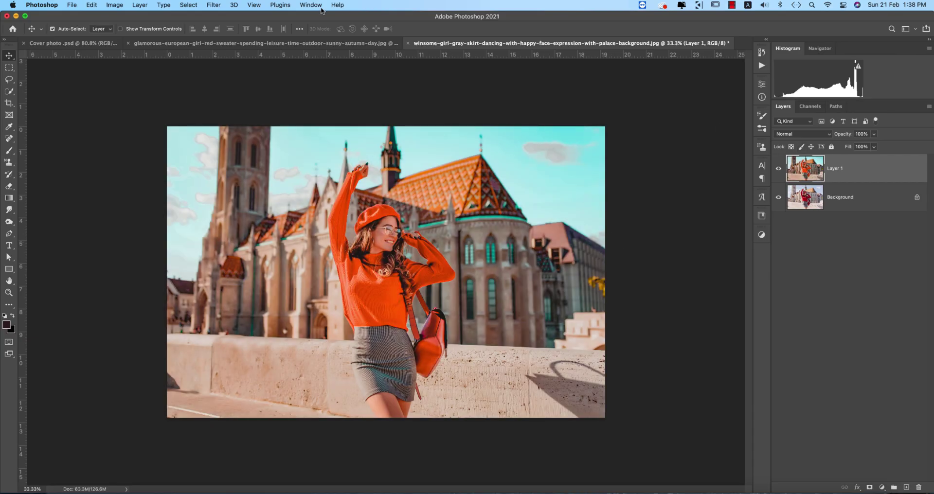
- Apply Color Efex Pro 4's G05 Cross Processing to the palace photo as a new layer
click(216, 6)
mouse_move(275, 254)
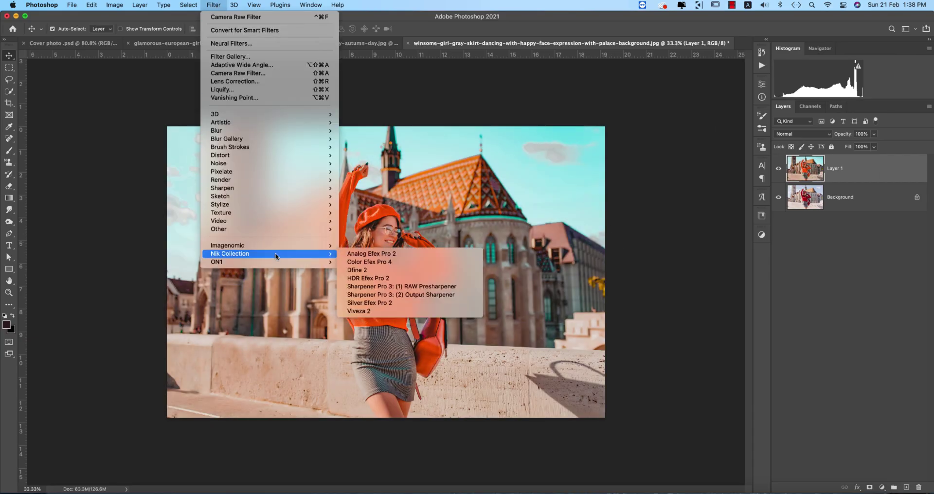
click(350, 262)
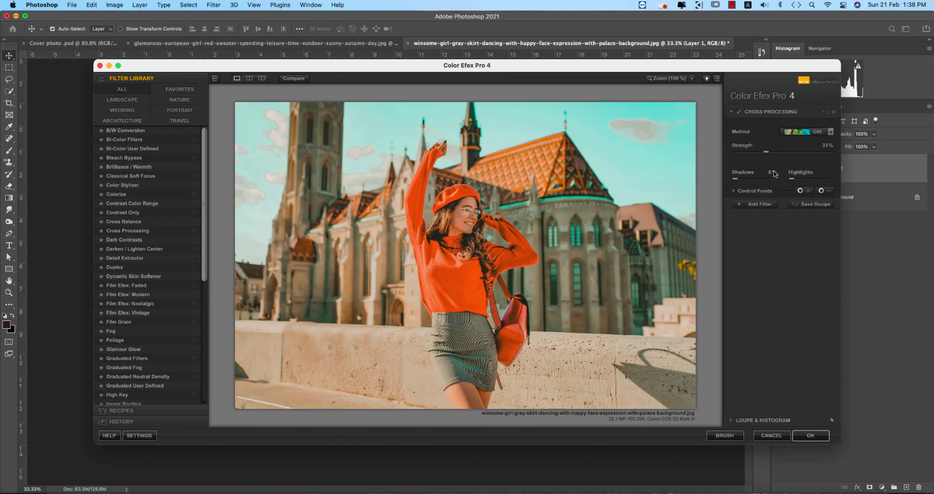
click(811, 436)
click(879, 487)
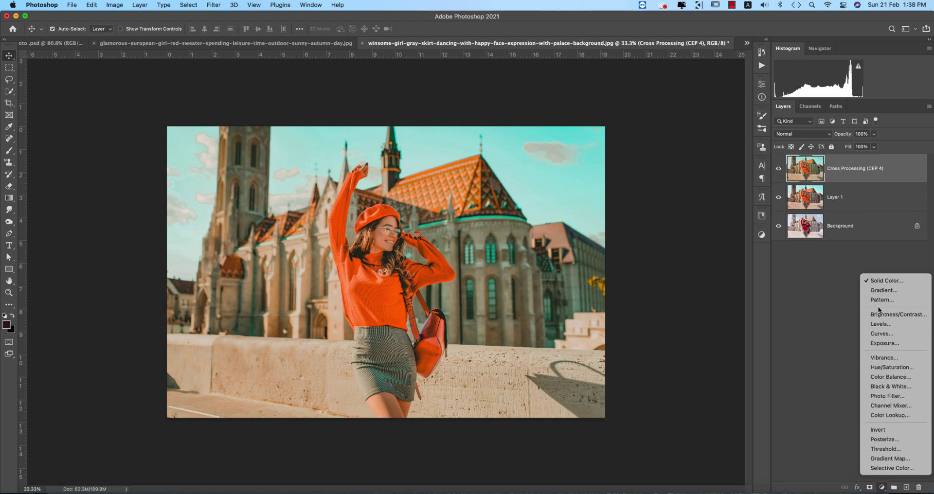
- Add a Levels layer with midtones at 0.85 to the palace photo, then return to the bridge portrait
click(879, 326)
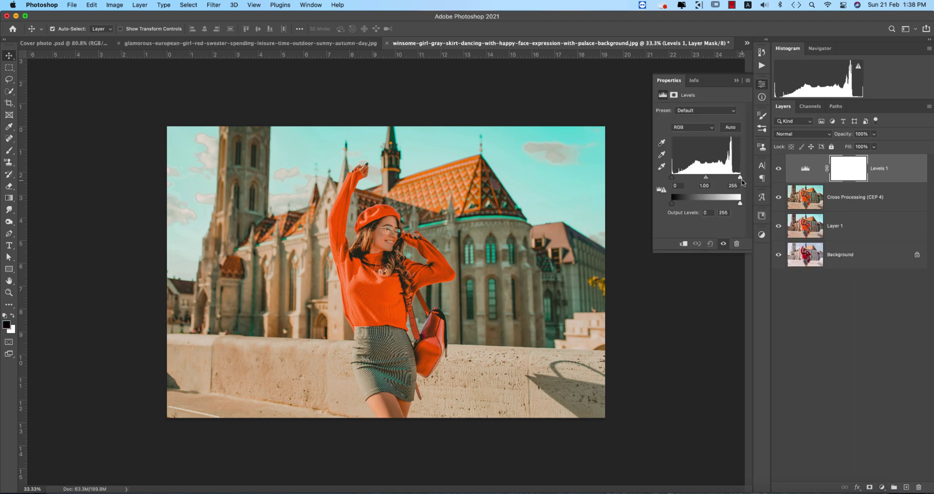
drag(707, 180, 710, 180)
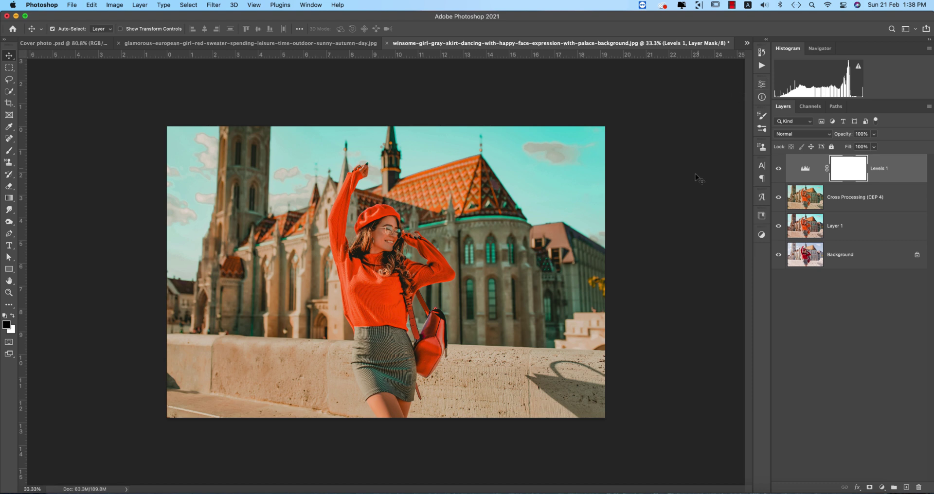
click(698, 183)
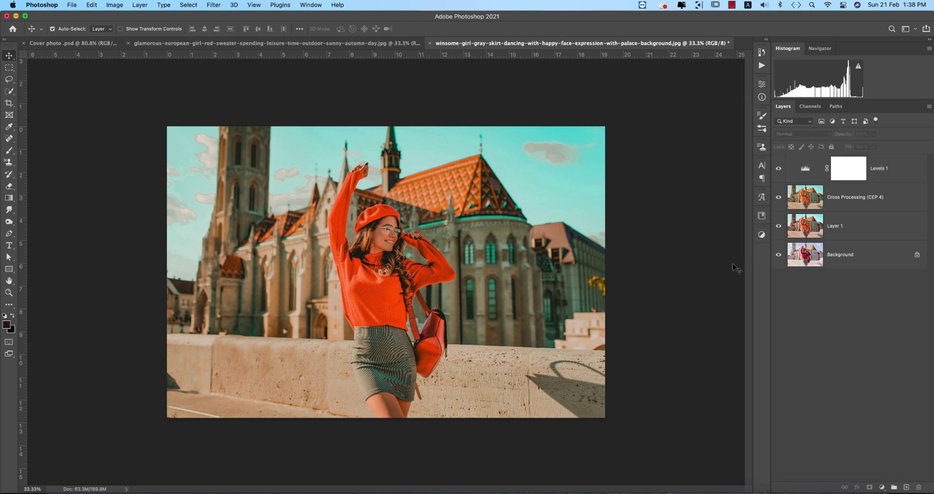
click(402, 43)
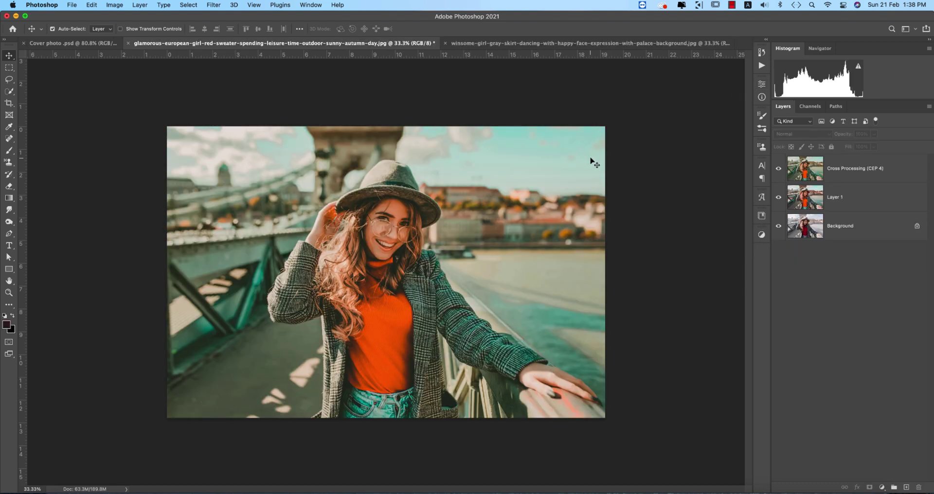